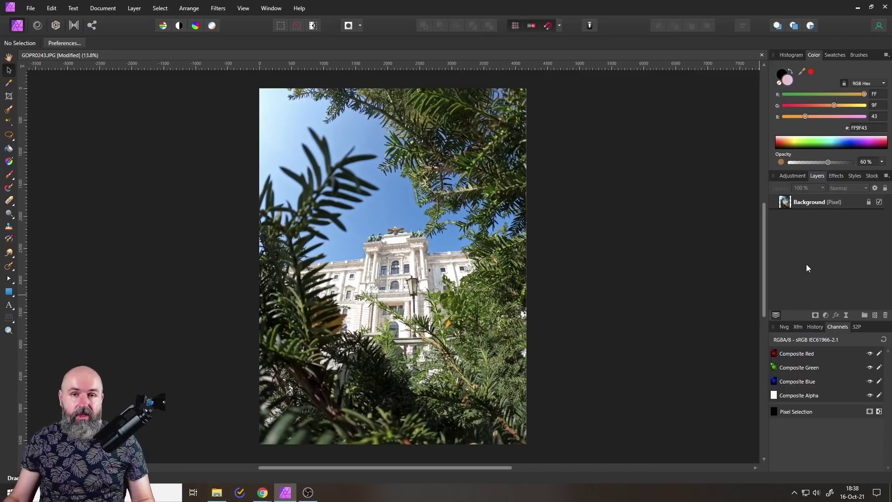
Add a Vibrance adjustment at -52% to mute the photo's colours
left_click(825, 316)
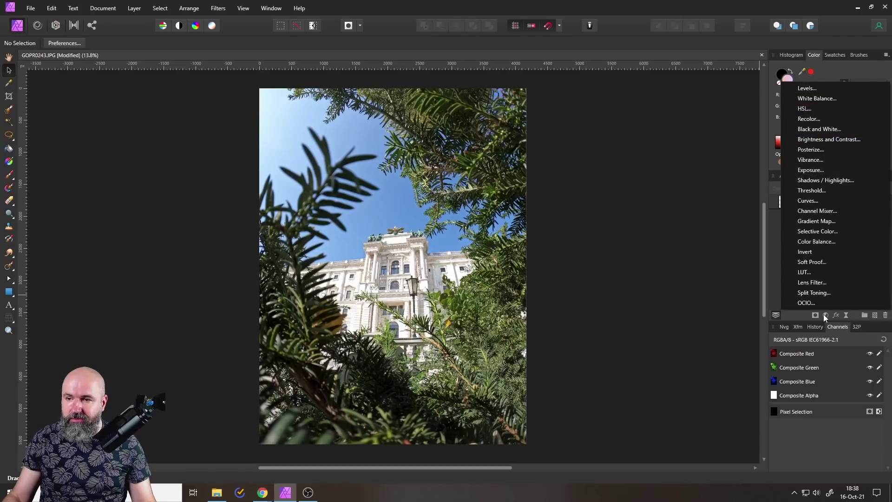
left_click(811, 164)
left_click(595, 406)
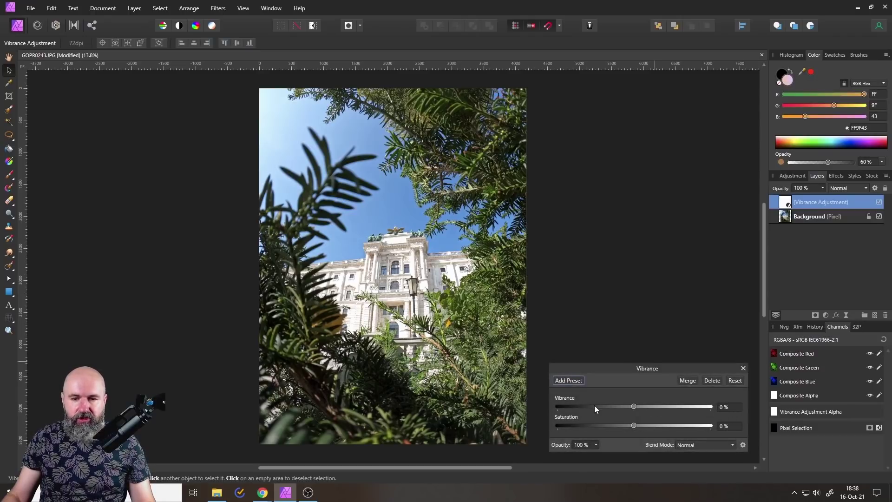
left_click_drag(609, 363, 639, 344)
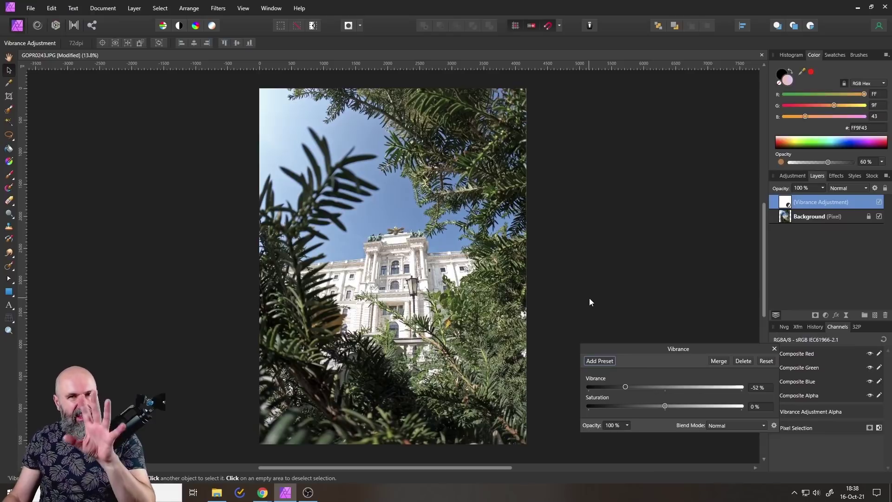
left_click(701, 342)
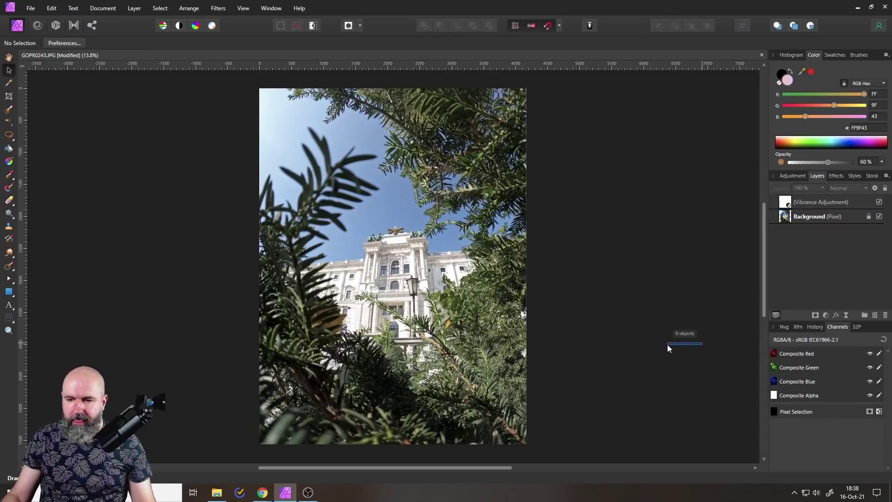
left_click(827, 316)
Add an HSL adjustment that samples the blue sky and shifts its hue about 22.5° toward teal
left_click(805, 111)
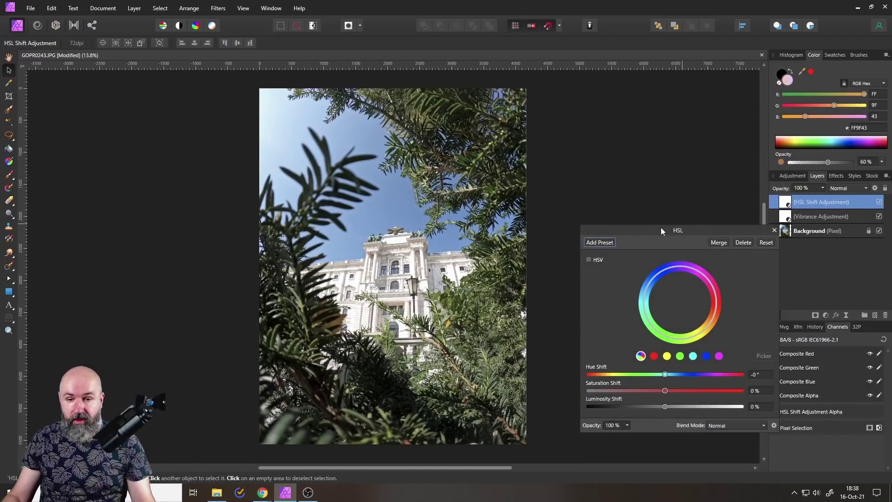
left_click_drag(662, 226, 664, 192)
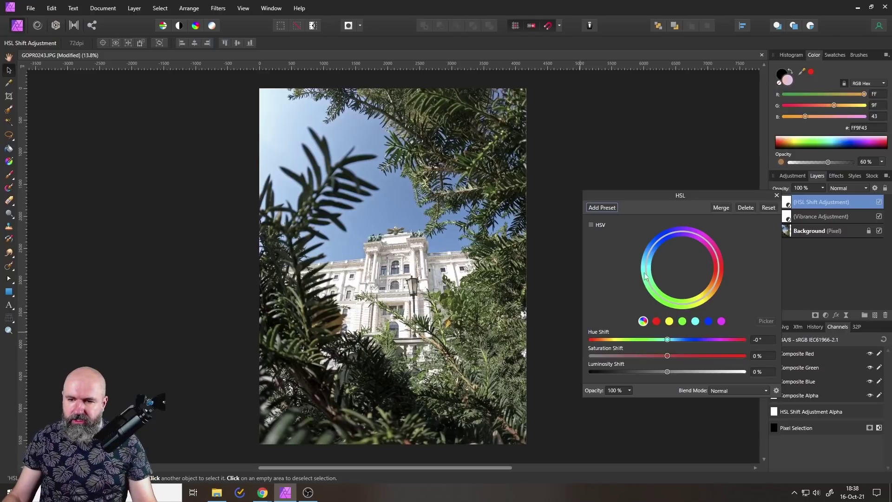
left_click(696, 323)
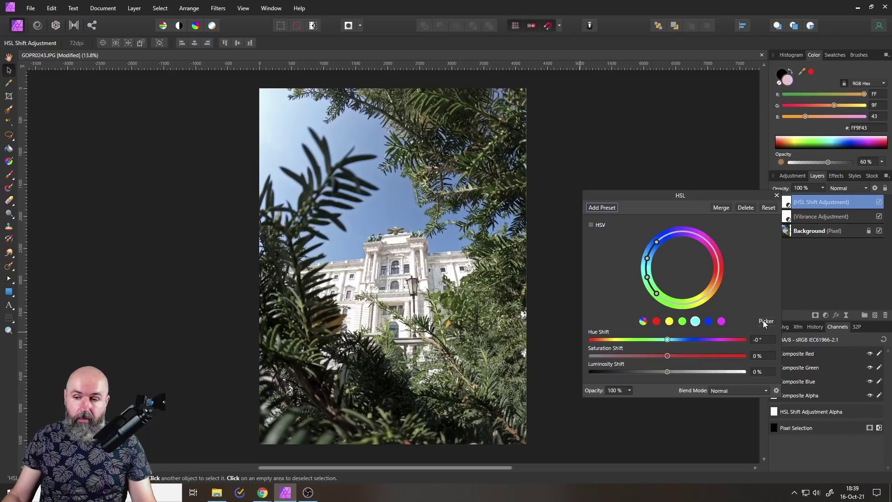
left_click(765, 322)
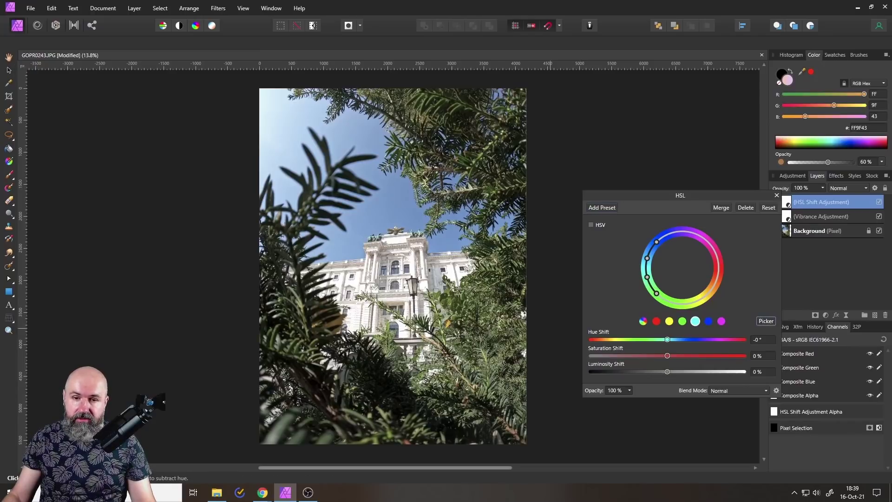
left_click(394, 204)
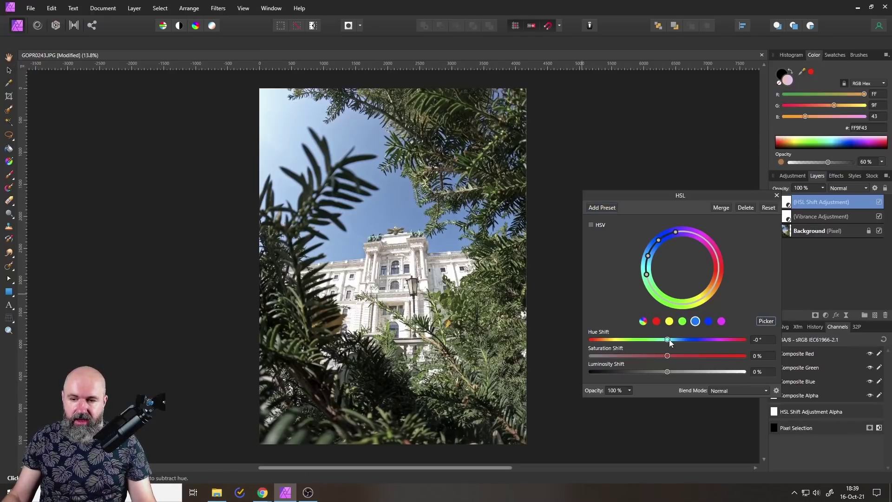
mouse_move(670, 339)
left_mouse_down()
mouse_move(660, 340)
mouse_move(677, 340)
left_mouse_up()
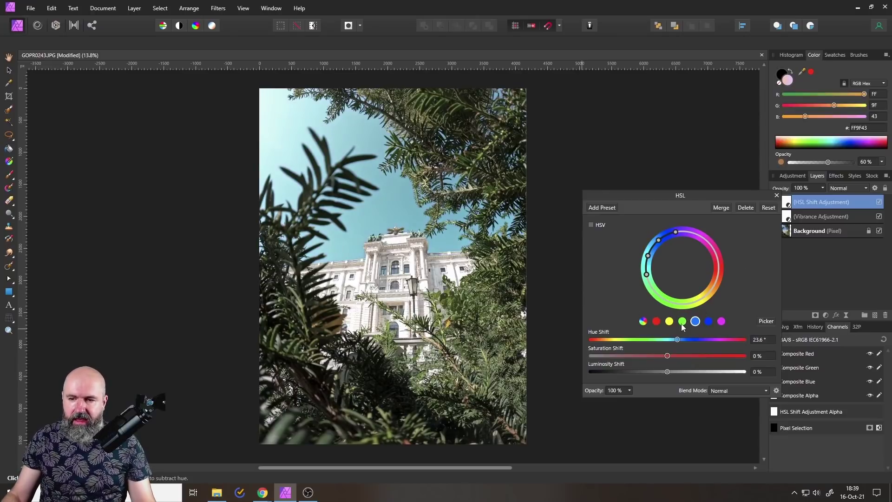
Sample the green leaves in HSL, nudge their hue slightly negative and brighten their luminosity
left_click(682, 321)
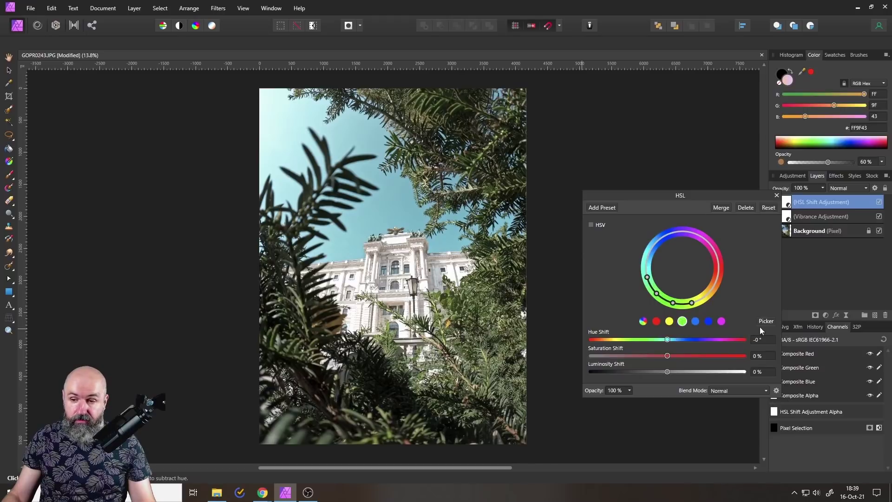
left_click(765, 321)
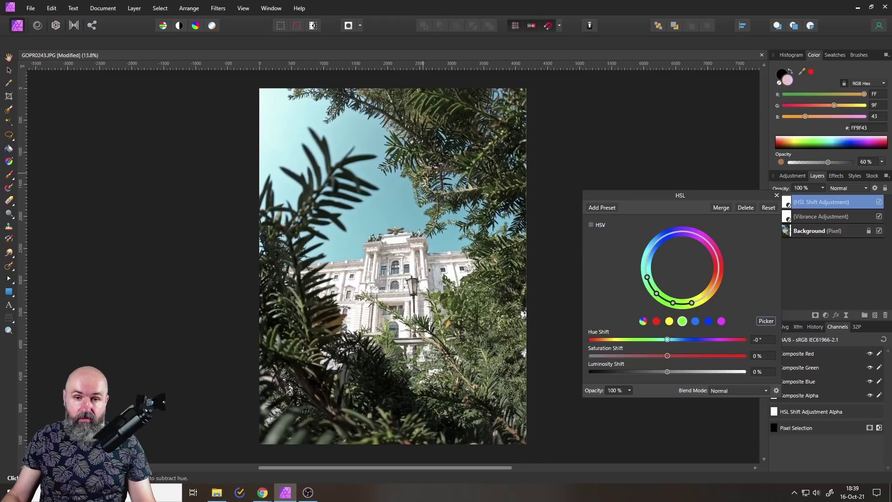
left_click(448, 299)
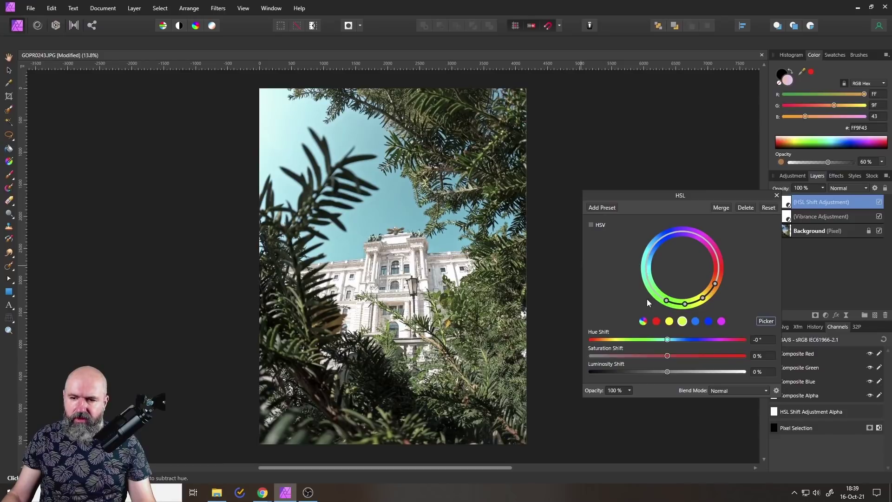
left_click_drag(667, 339, 657, 356)
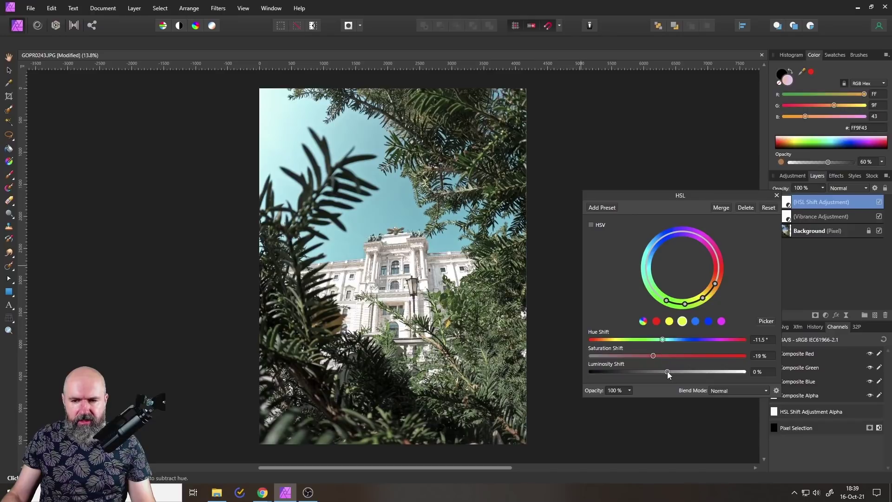
mouse_move(668, 371)
left_mouse_down()
mouse_move(676, 371)
mouse_move(664, 370)
left_mouse_up()
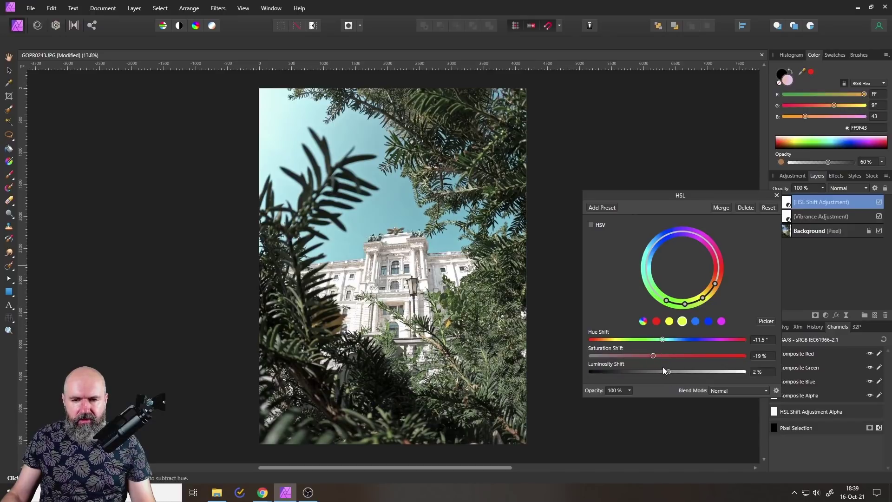
Sample the orange-brown tones and boost their saturation to 31% with a 12.6° hue shift
left_click(669, 320)
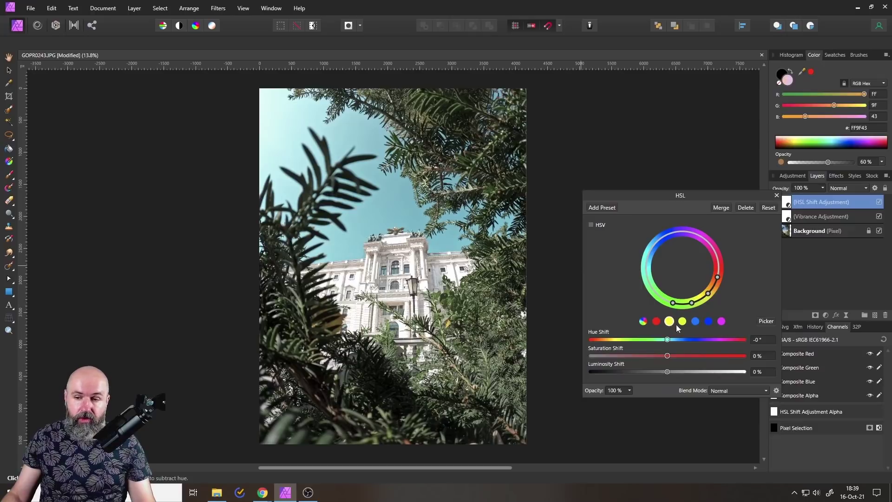
left_click(764, 321)
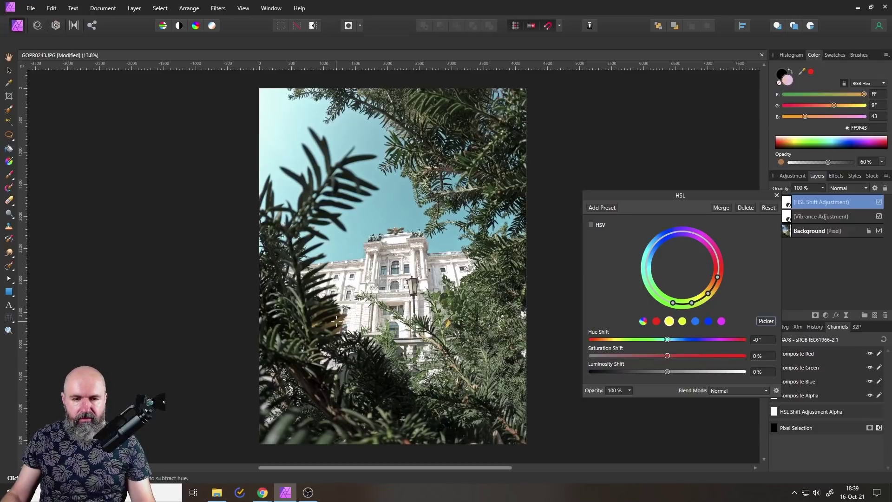
left_click(336, 321)
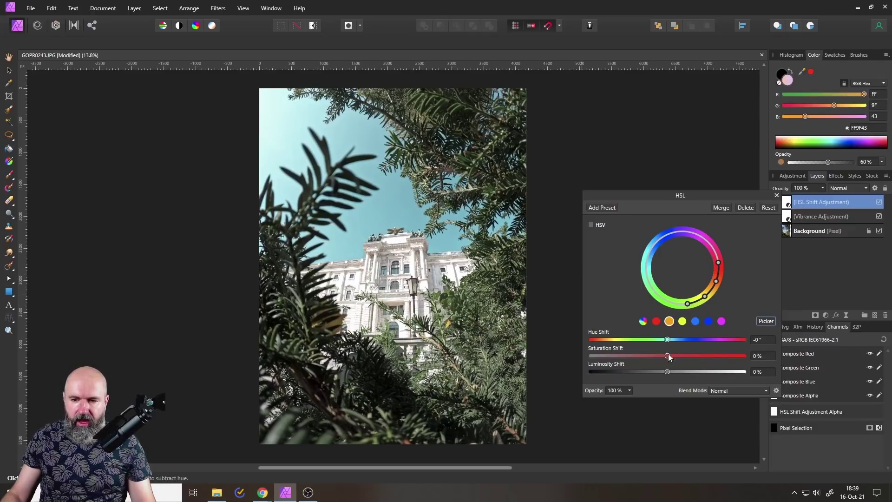
left_click_drag(668, 356, 672, 335)
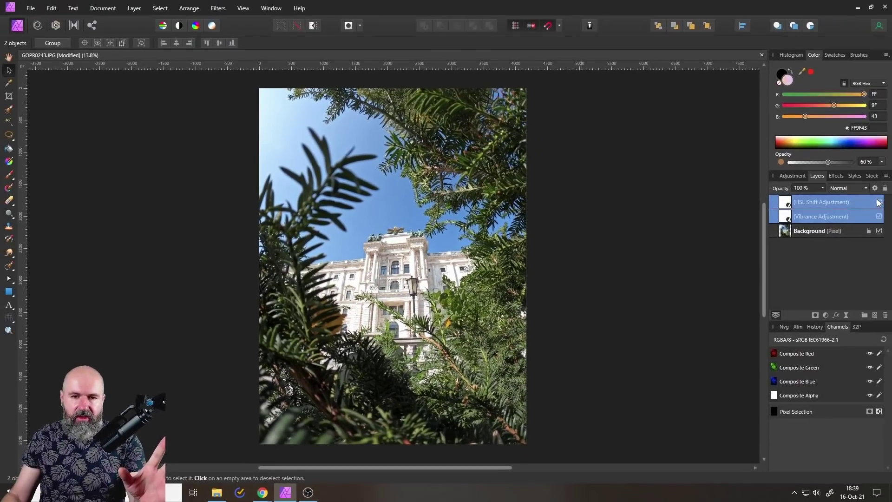
Compare with the HSL layer hidden, then delete both the Vibrance and HSL adjustment layers
left_click(879, 202)
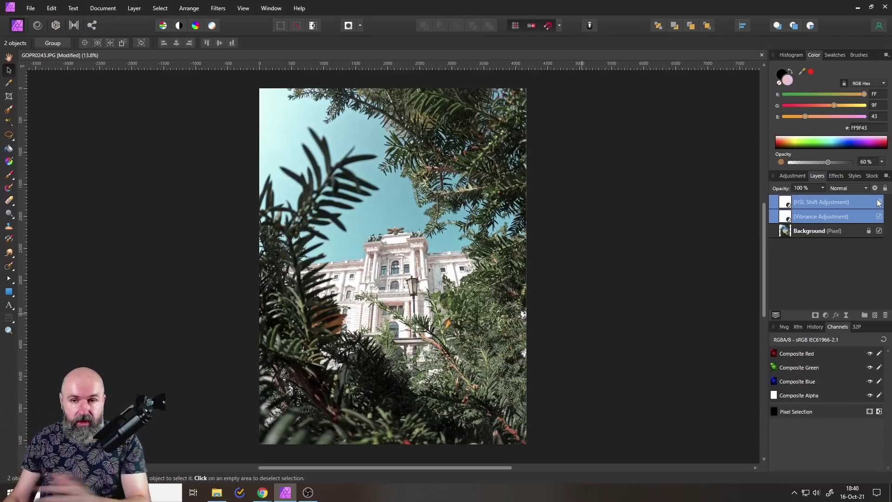
left_click(885, 315)
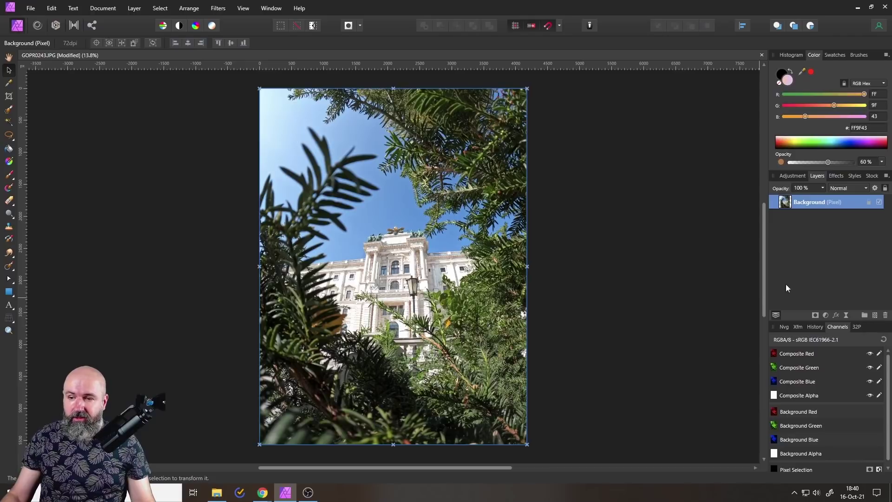
Add a Curves adjustment with a lifted black point, lowered white point and raised midtone point
left_click(826, 315)
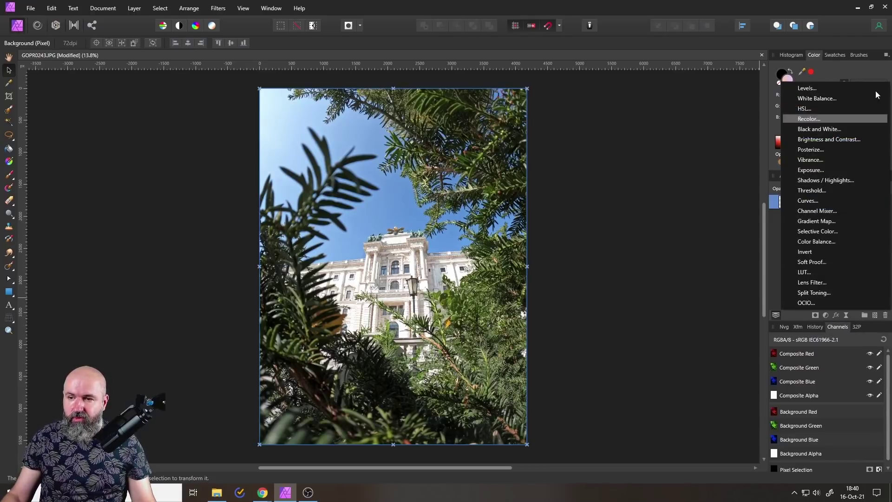
left_click(804, 206)
left_click_drag(632, 163, 607, 158)
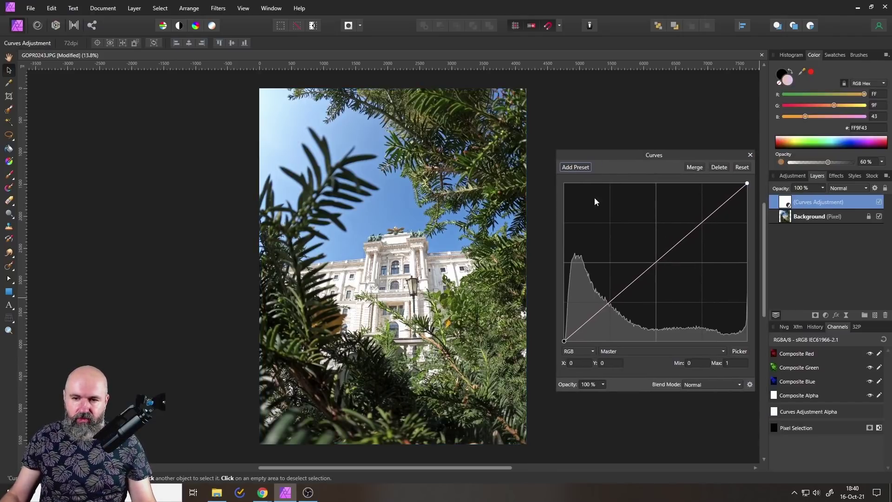
left_click_drag(564, 341, 554, 310)
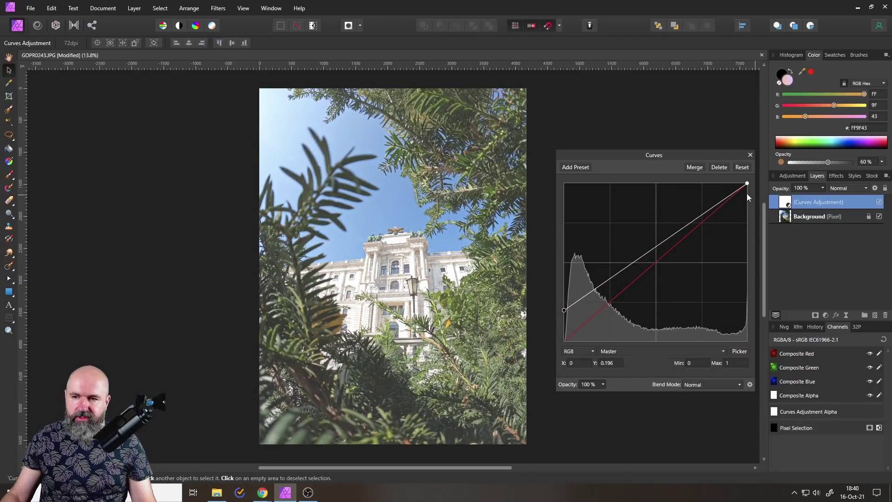
left_click_drag(747, 184, 767, 200)
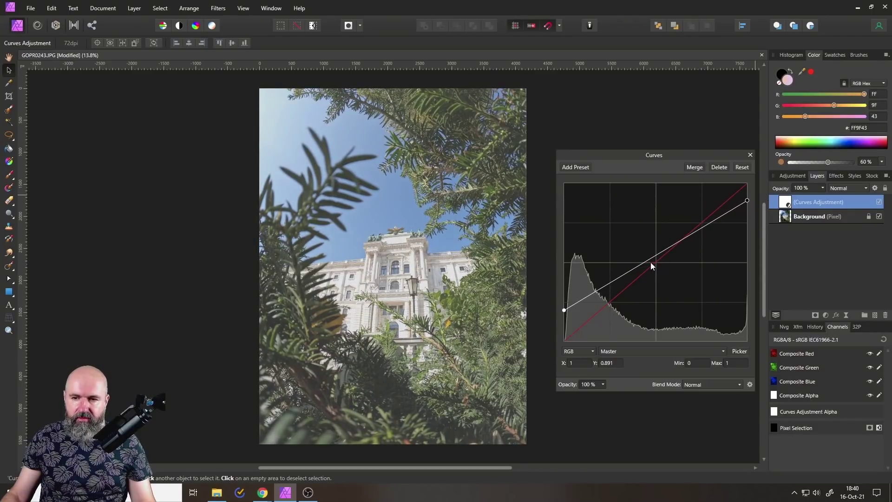
left_click_drag(652, 256, 648, 250)
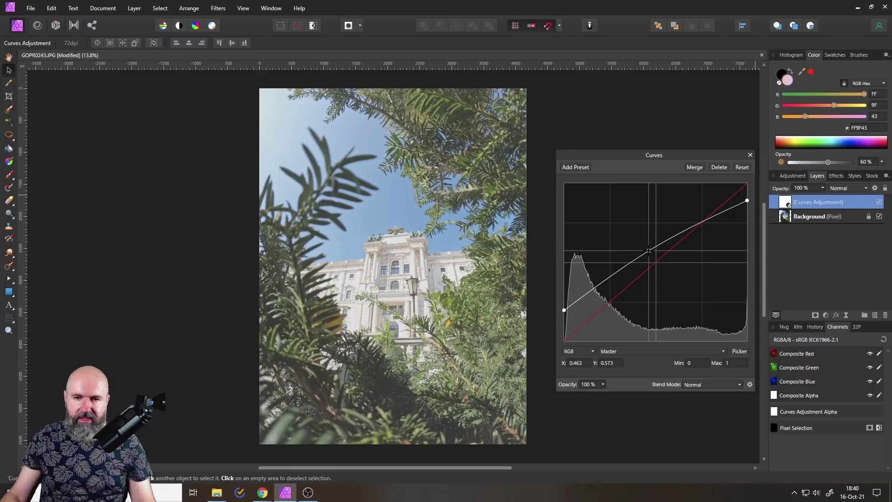
left_click_drag(644, 156, 635, 159)
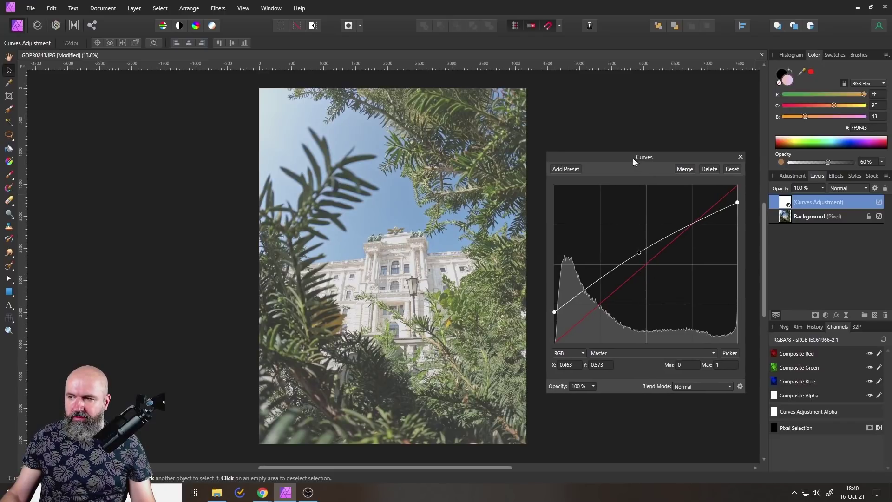
left_click(741, 156)
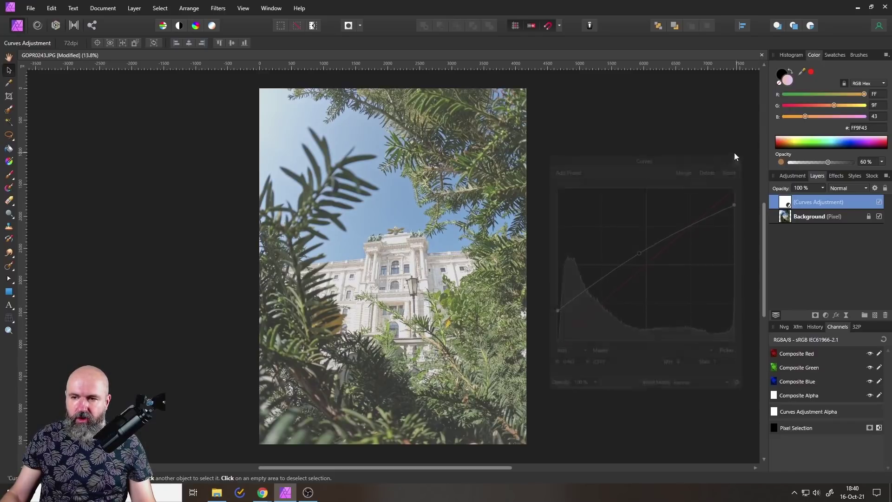
left_click(827, 316)
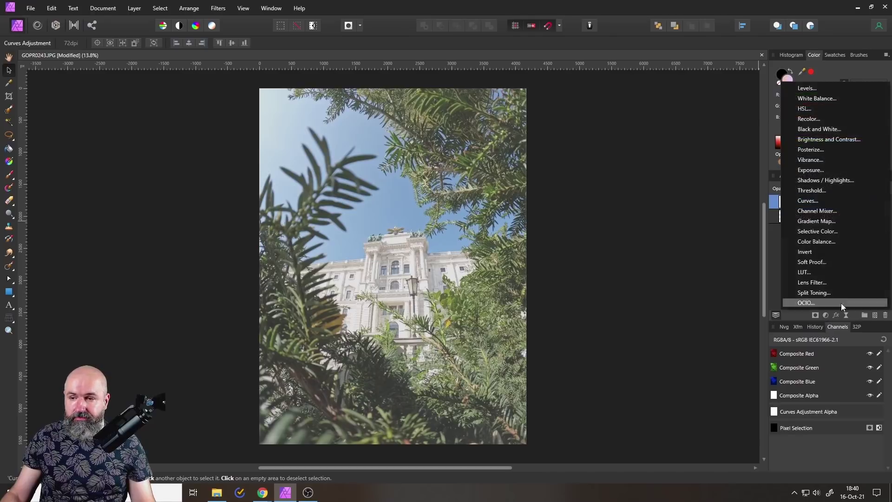
Add an HSL adjustment with a 14.8° hue shift to tint the sky teal
left_click(805, 109)
left_click_drag(645, 189, 626, 168)
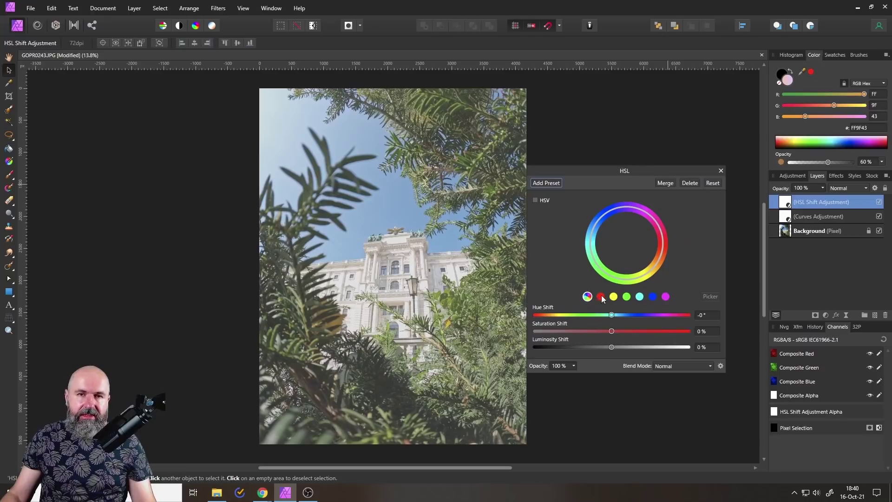
left_click_drag(611, 315, 619, 316)
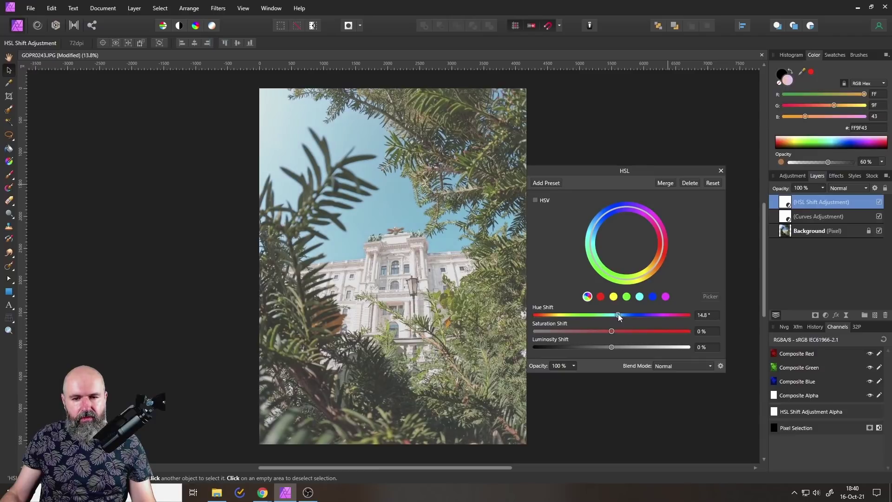
left_click(720, 172)
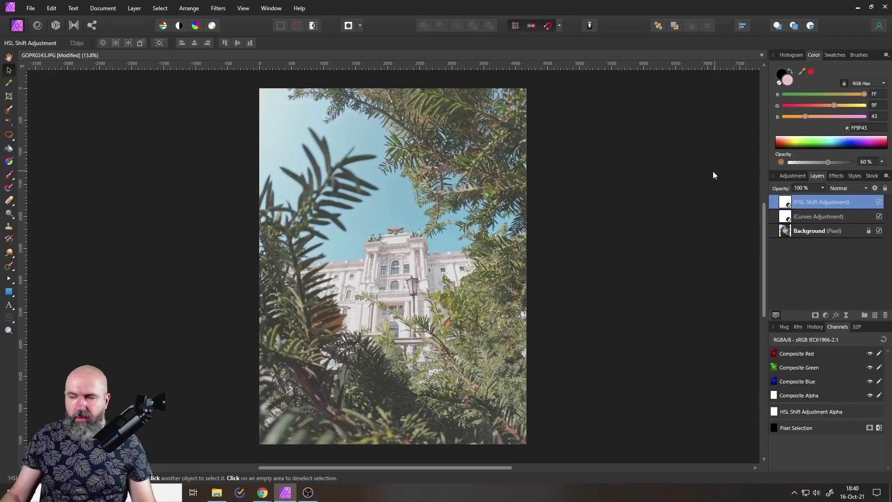
Add a live Depth of Field blur with a 20.2 px radius
left_click(845, 315)
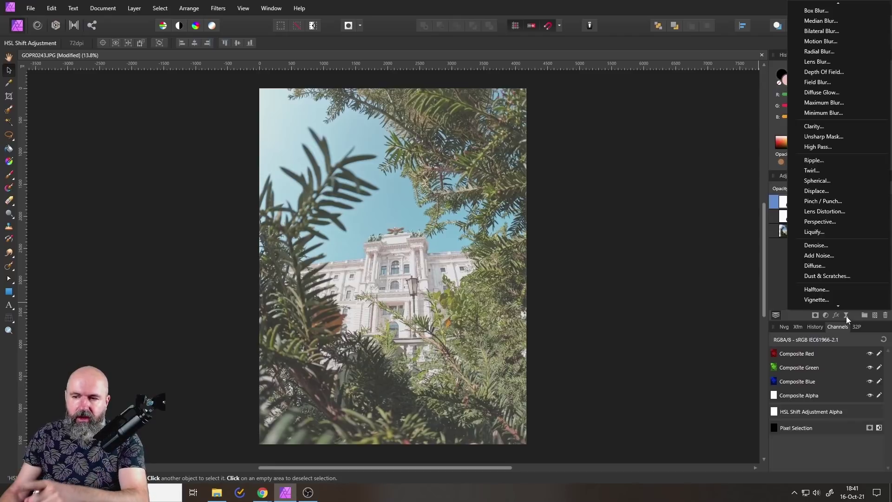
left_click(817, 73)
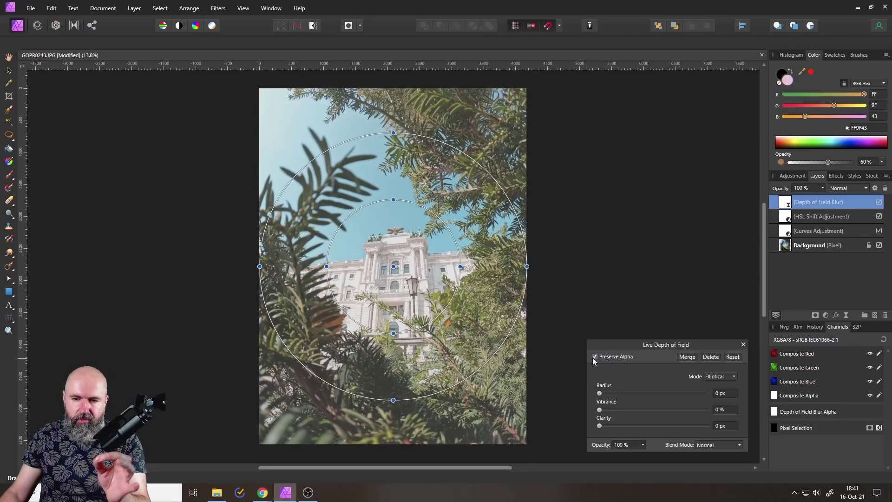
left_click(658, 394)
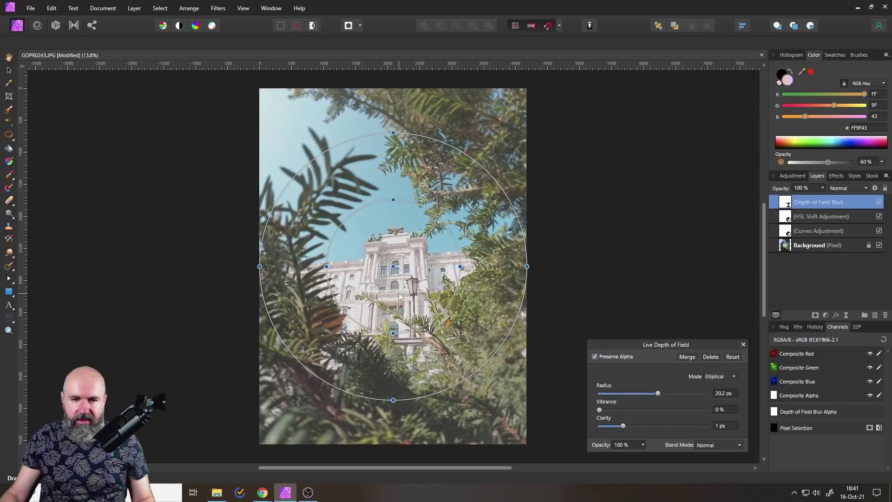
Stretch the blur's outer oval taller and wider past the photo's edges, then close its settings
scroll(403, 266, "down", 3)
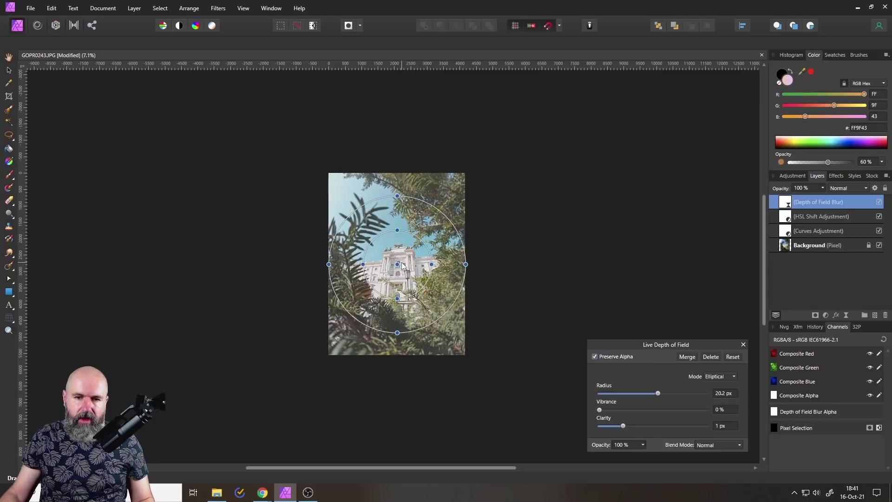
left_click_drag(397, 196, 395, 140)
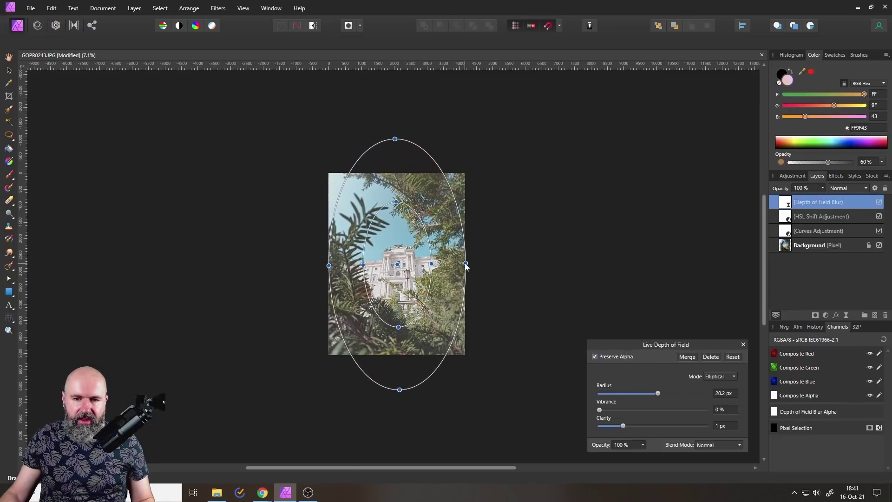
left_click_drag(465, 263, 499, 264)
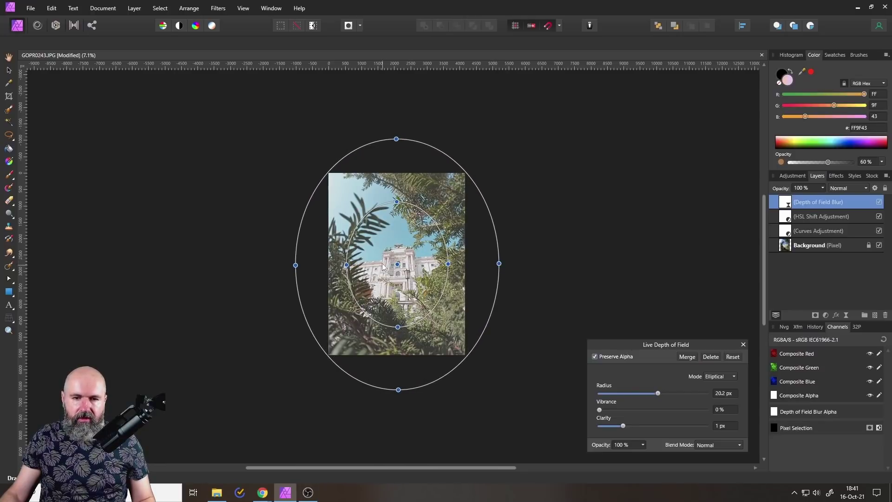
scroll(381, 261, "up", 2)
scroll(381, 258, "right", 1)
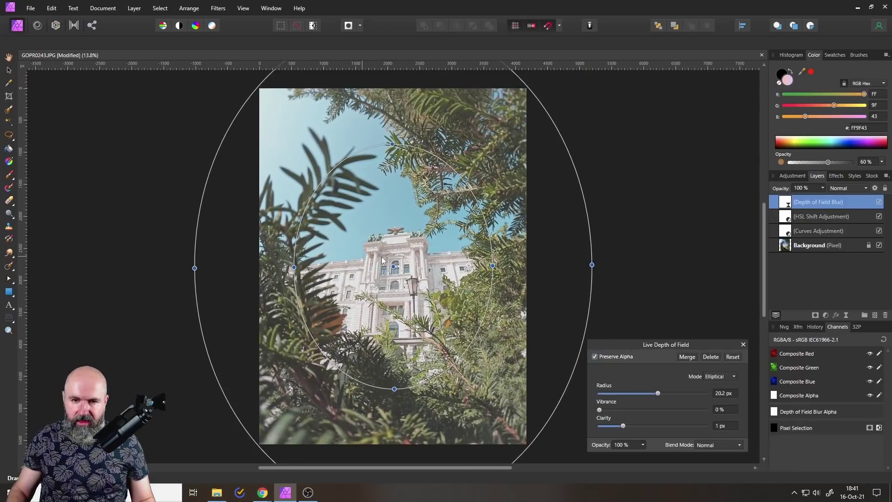
left_click(743, 344)
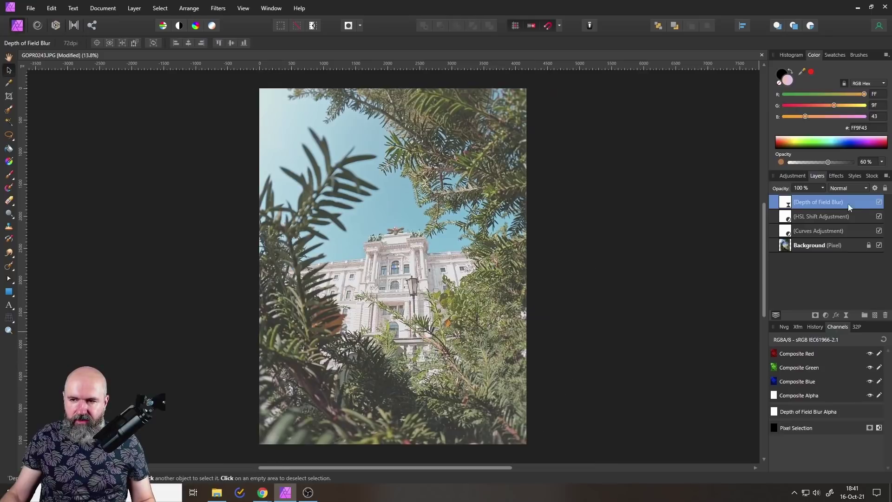
left_click(879, 203)
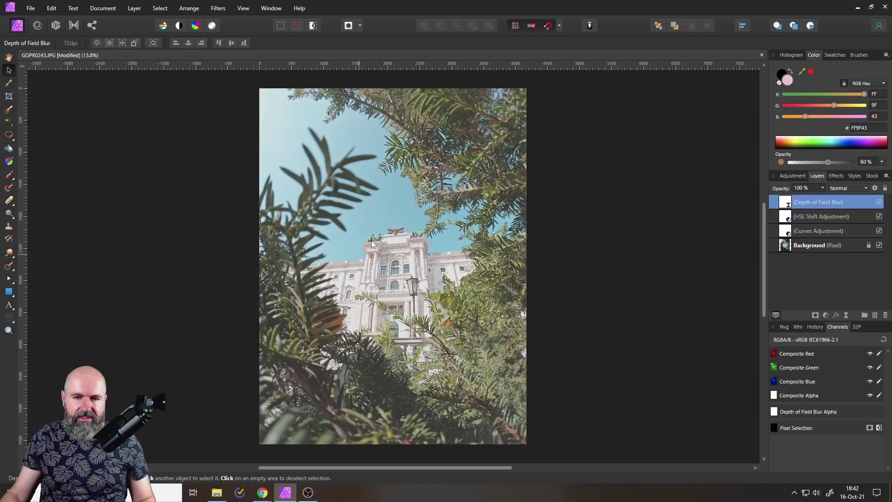
Reopen Curves to lift the black point, lower the white point to about 0.909 and drop the midpoint slightly
double_click(791, 230)
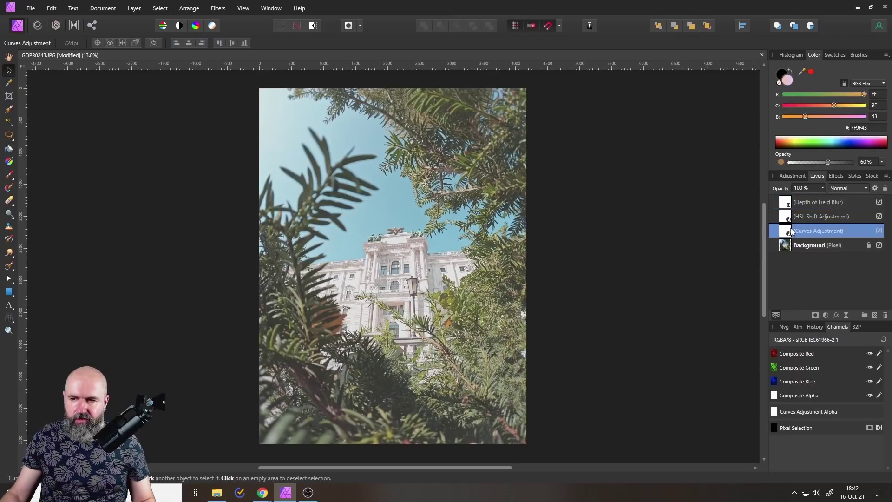
left_click_drag(536, 291, 527, 278)
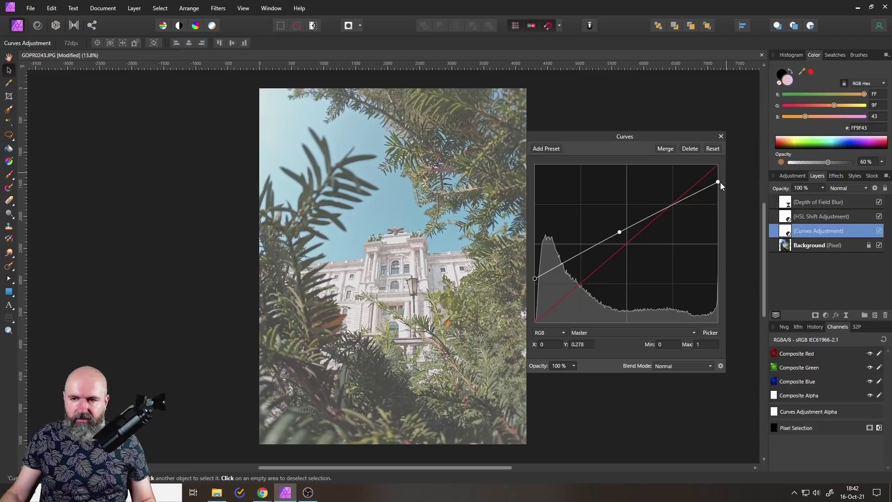
mouse_move(720, 182)
left_mouse_down()
mouse_move(728, 172)
mouse_move(731, 183)
left_mouse_up()
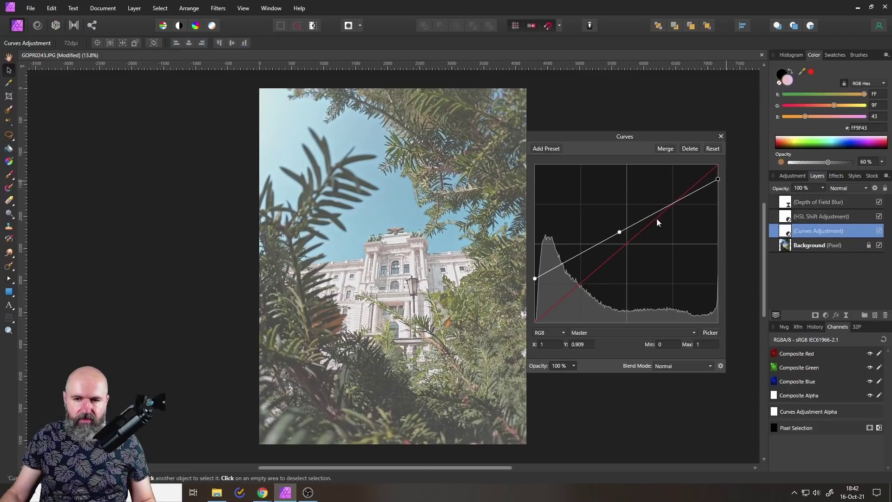
left_click_drag(620, 232, 622, 229)
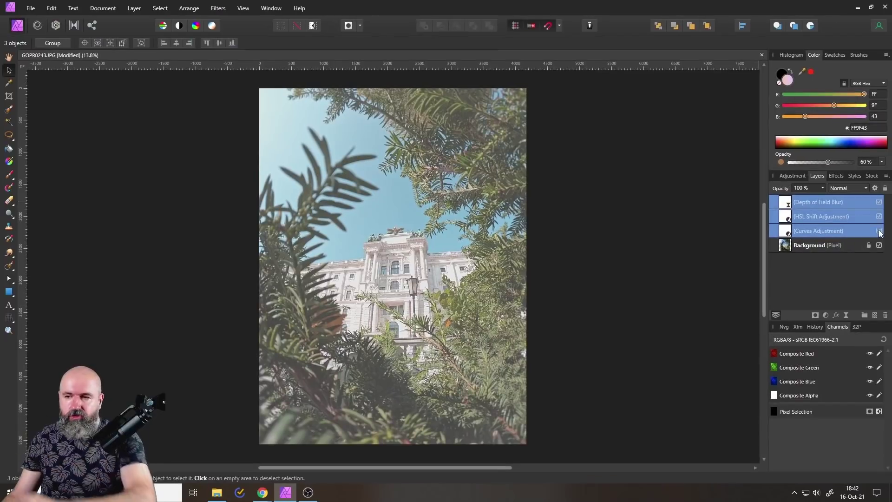
Delete all three adjustment layers and add an HSL adjustment with a -180° hue shift
left_click(885, 315)
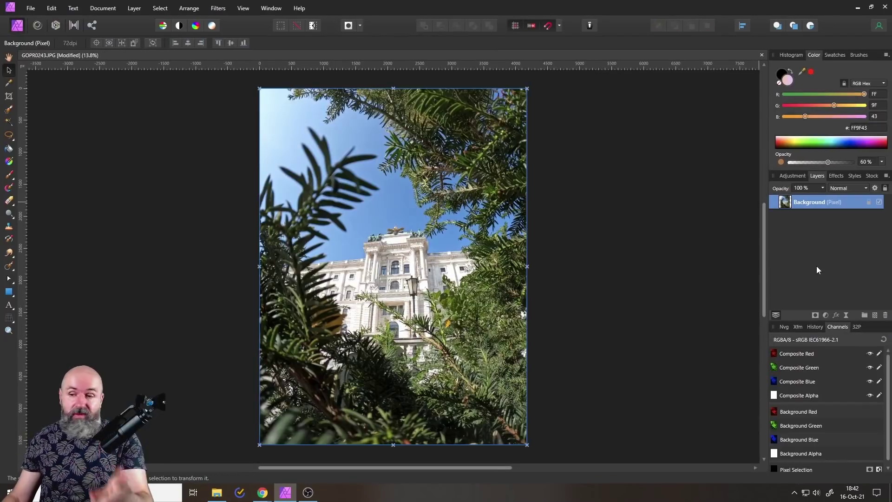
left_click(825, 314)
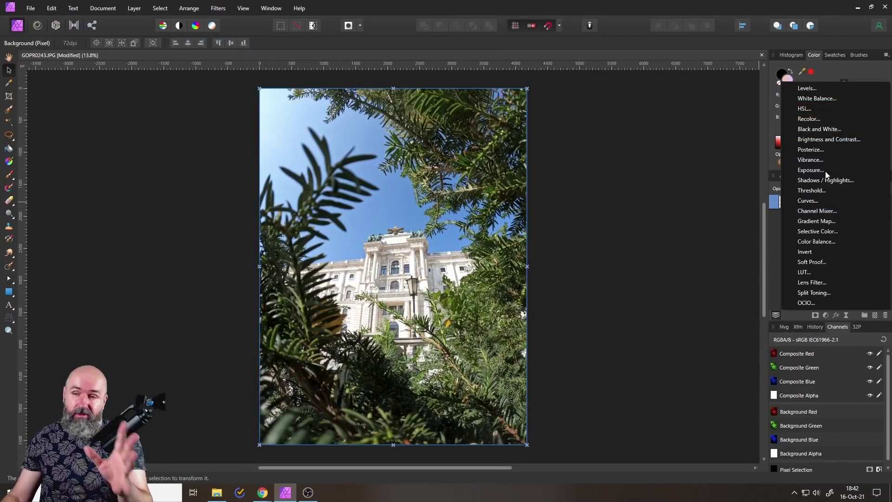
left_click(805, 108)
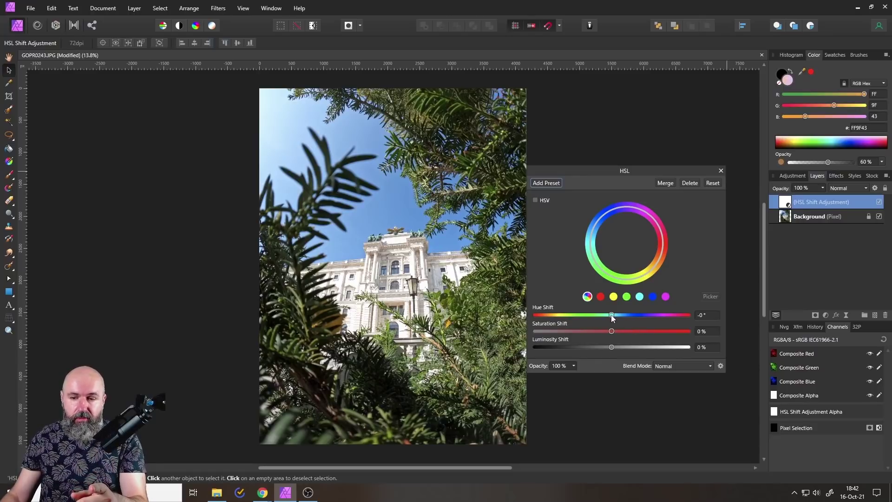
left_click_drag(612, 316, 460, 317)
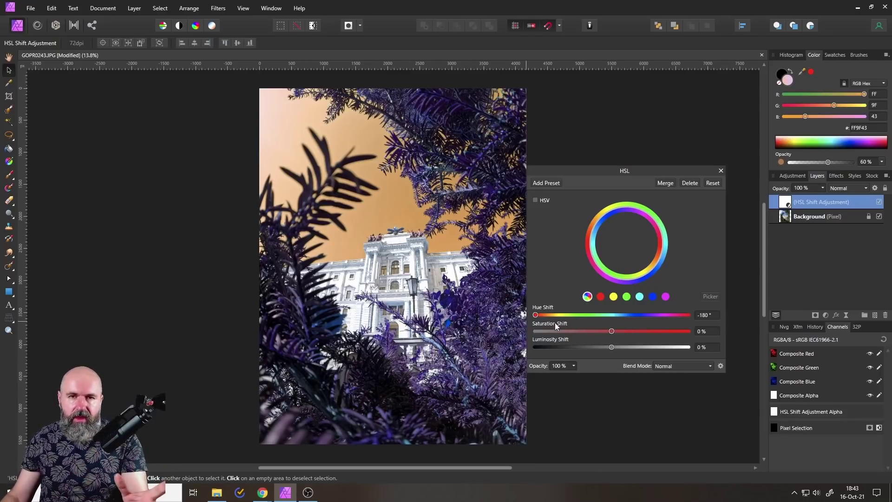
Sweep the hue through red-orange, pink, magenta, peach and salmon skies, then delete the HSL layer
left_click_drag(535, 315, 542, 313)
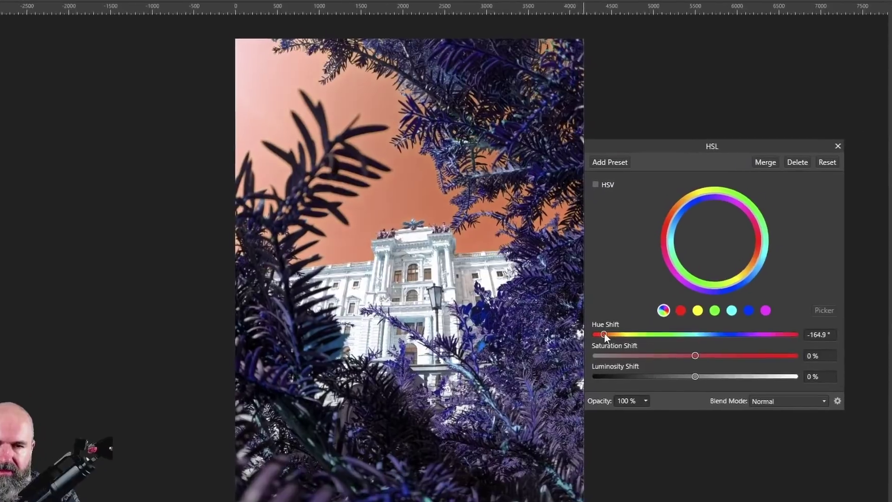
left_click_drag(604, 332, 619, 333)
left_click_drag(671, 347, 691, 349)
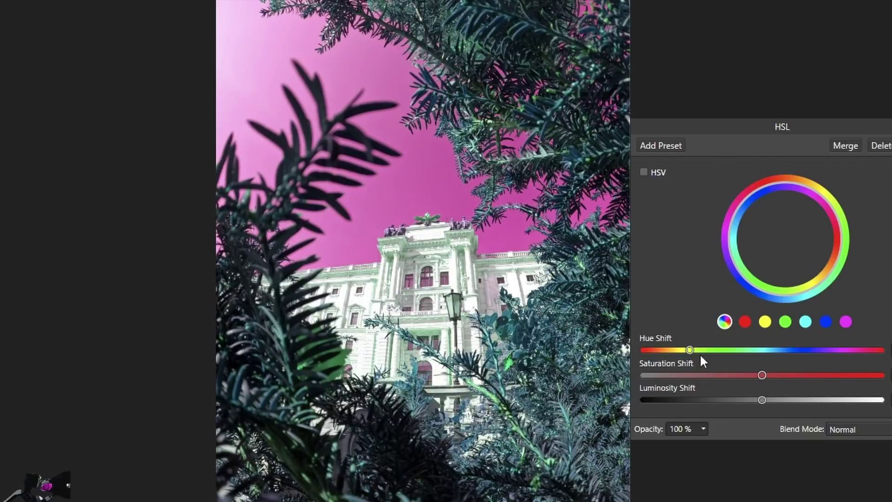
left_click_drag(690, 348, 643, 350)
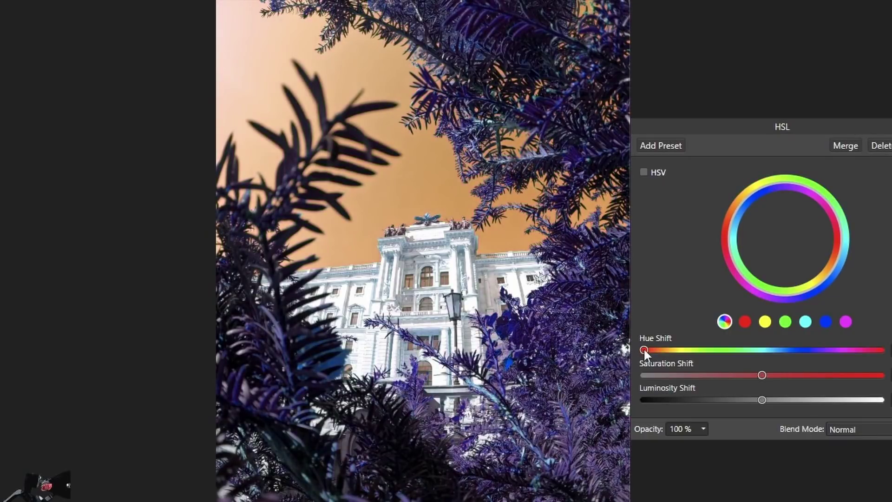
left_click_drag(644, 349, 654, 350)
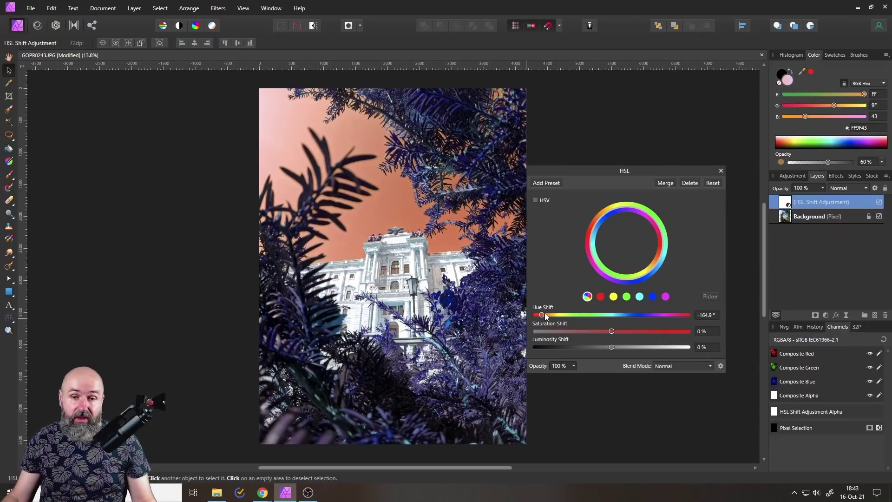
left_click(695, 183)
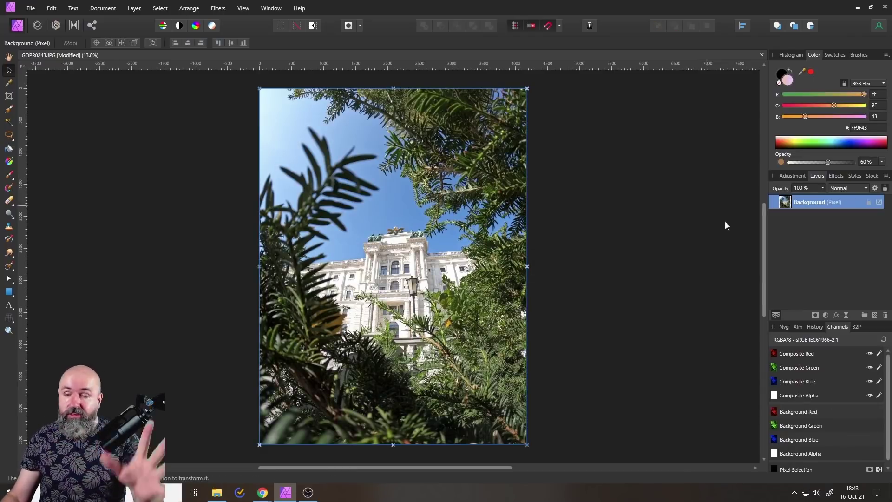
Add a new HSL Shift adjustment layer above the Background and move its dialog beside the photo
left_click(826, 315)
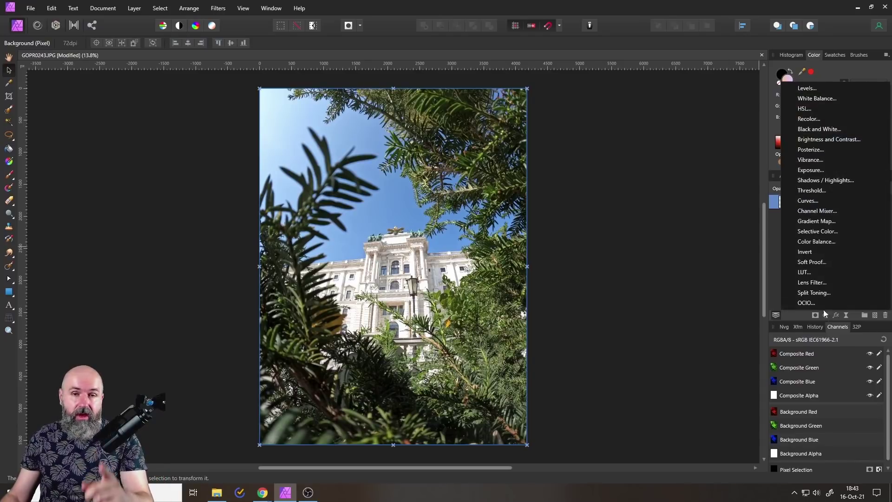
left_click(801, 110)
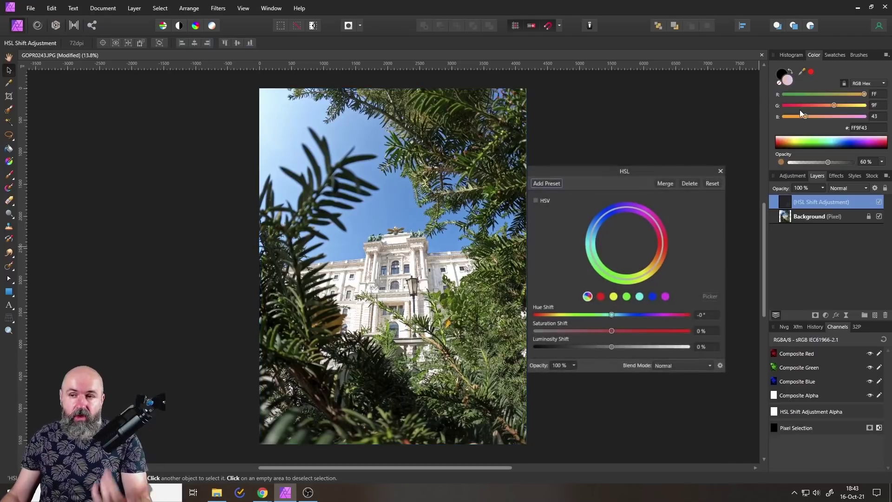
left_click_drag(592, 171, 608, 185)
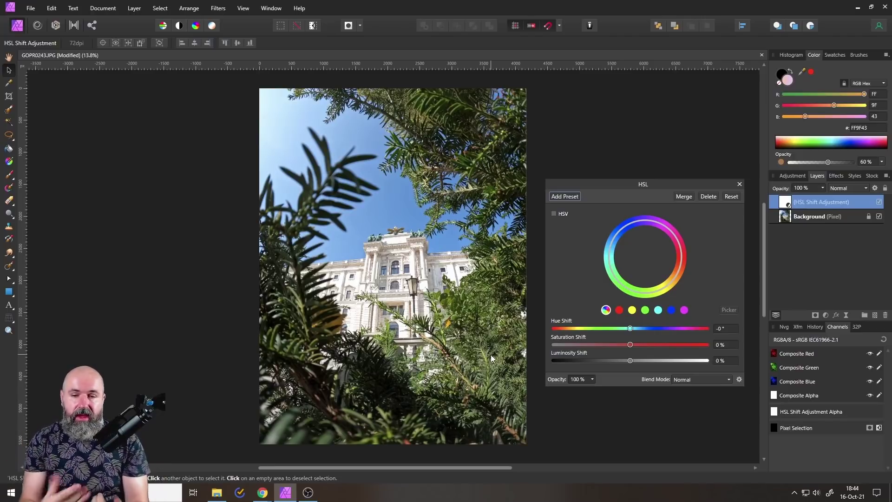
Sample target hues from the photo with the HSL Picker for the yellow and green ranges
left_click(633, 311)
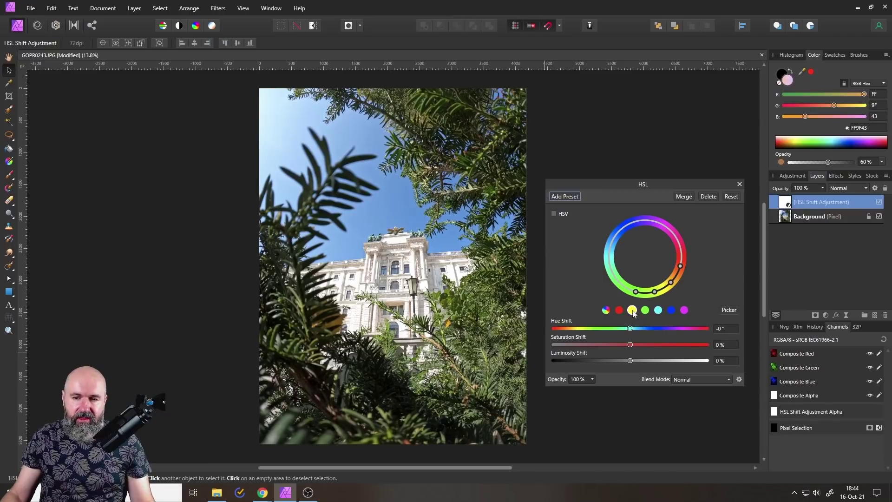
left_click(729, 311)
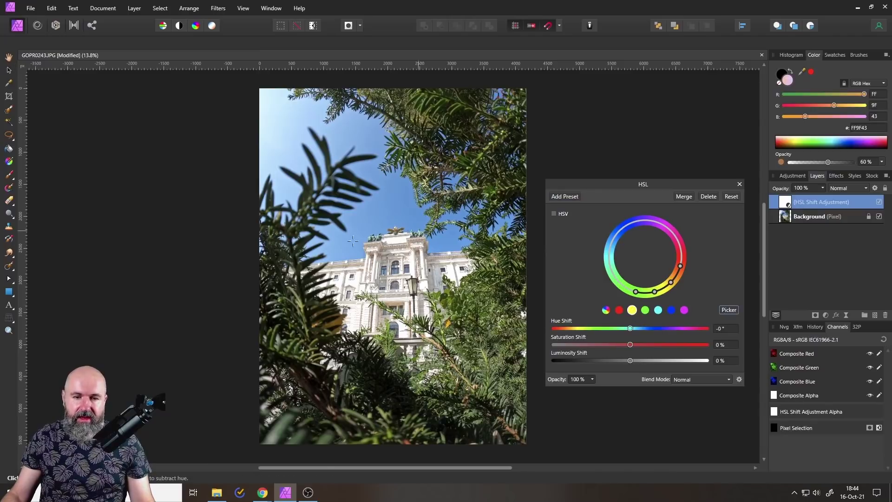
left_click(338, 321)
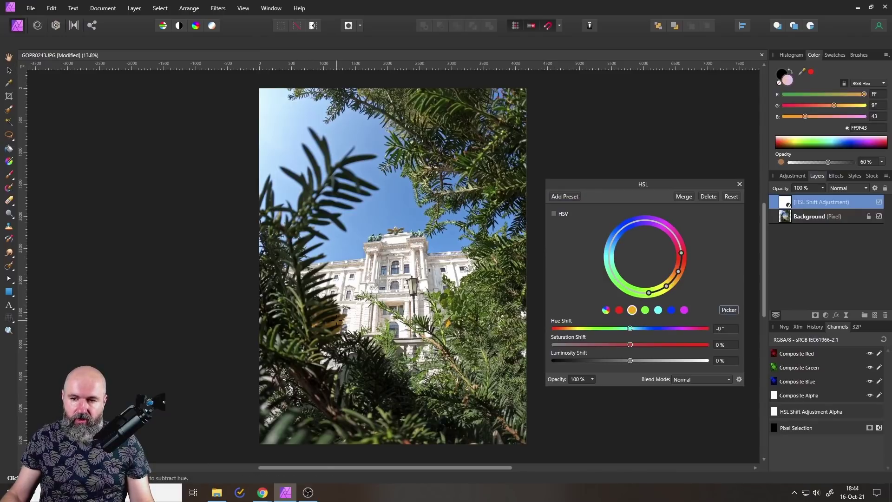
left_click(646, 312)
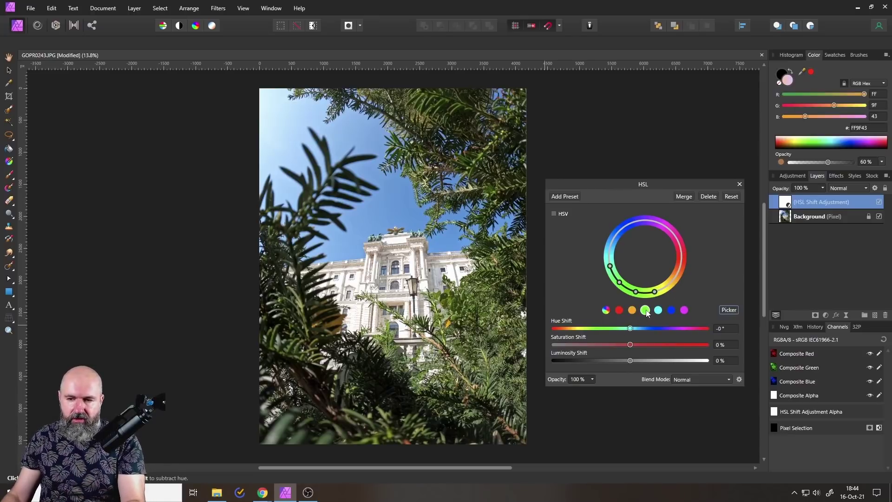
left_click(729, 310)
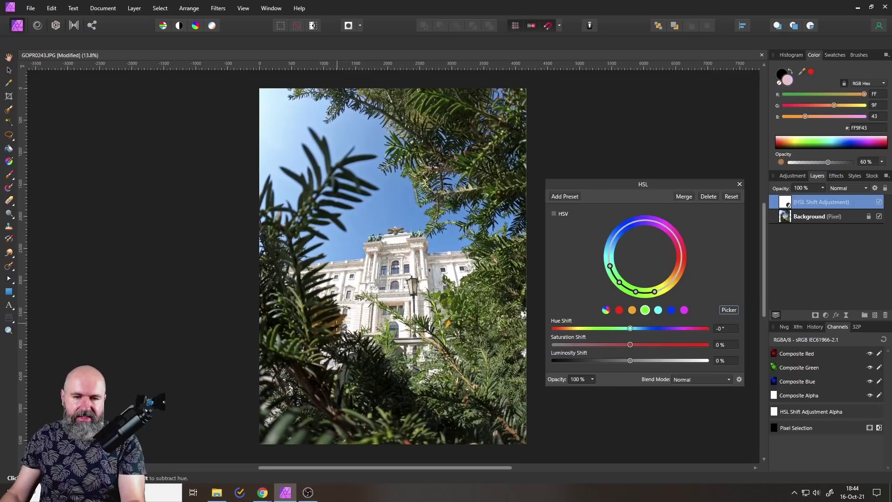
left_click(334, 324)
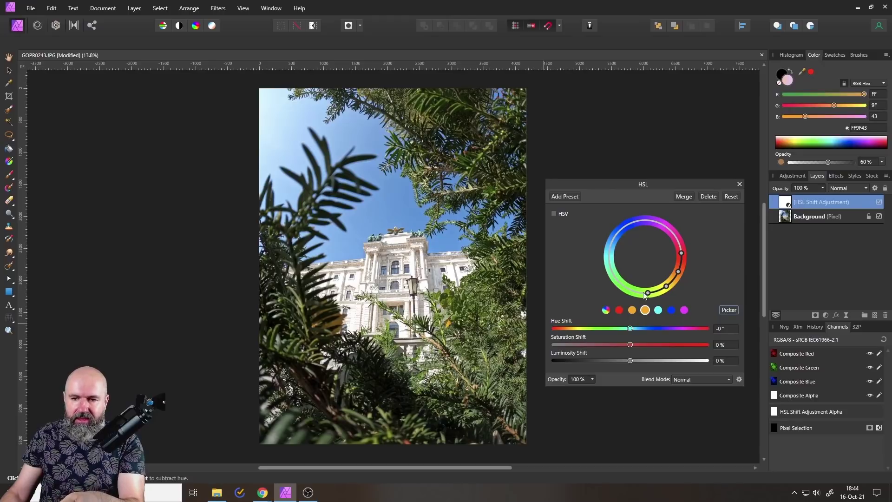
Widen the selected hue range on the colour wheel and desaturate it to -100%
mouse_move(645, 296)
left_mouse_down()
mouse_move(624, 225)
mouse_move(670, 230)
mouse_move(683, 247)
left_mouse_up()
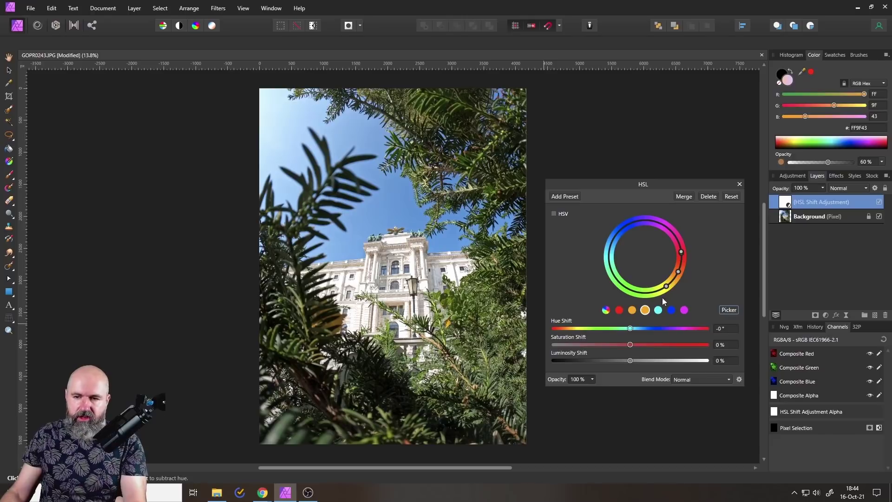
mouse_move(668, 290)
left_mouse_down()
mouse_move(644, 297)
mouse_move(645, 221)
mouse_move(679, 227)
mouse_move(681, 237)
left_mouse_up()
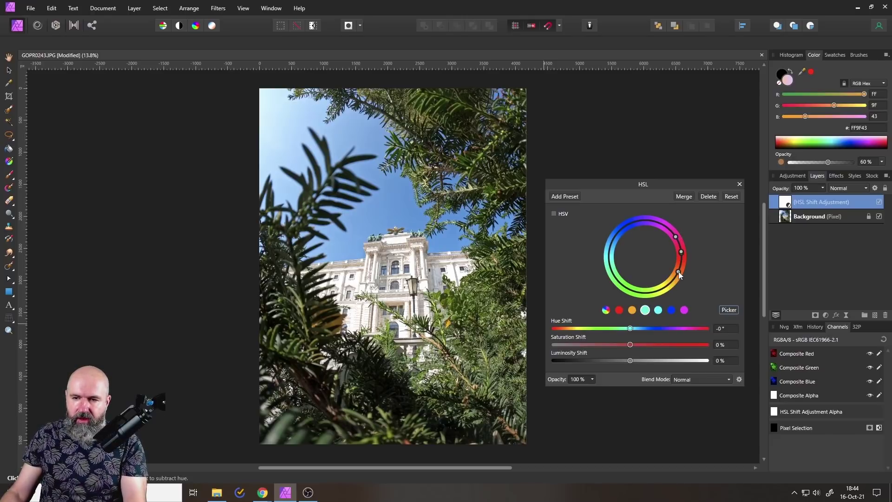
left_click_drag(679, 271, 651, 299)
left_click_drag(678, 265, 663, 289)
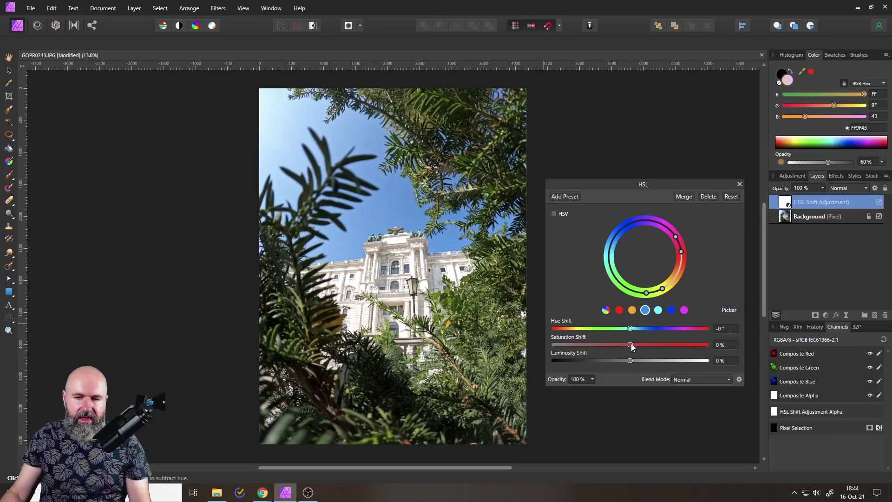
left_click_drag(631, 345, 541, 348)
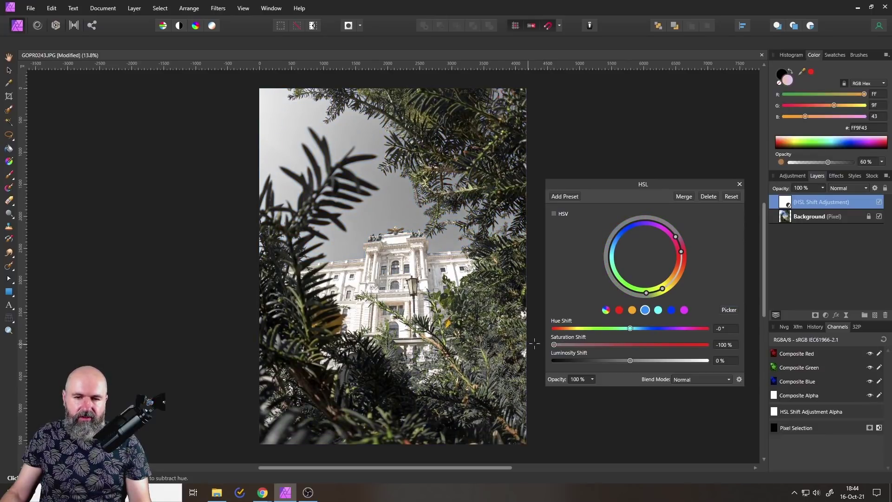
Refine the grey range, then give the orange range 24% saturation and a 9.3° hue shift
mouse_move(663, 290)
left_mouse_down()
mouse_move(670, 285)
mouse_move(656, 291)
left_mouse_up()
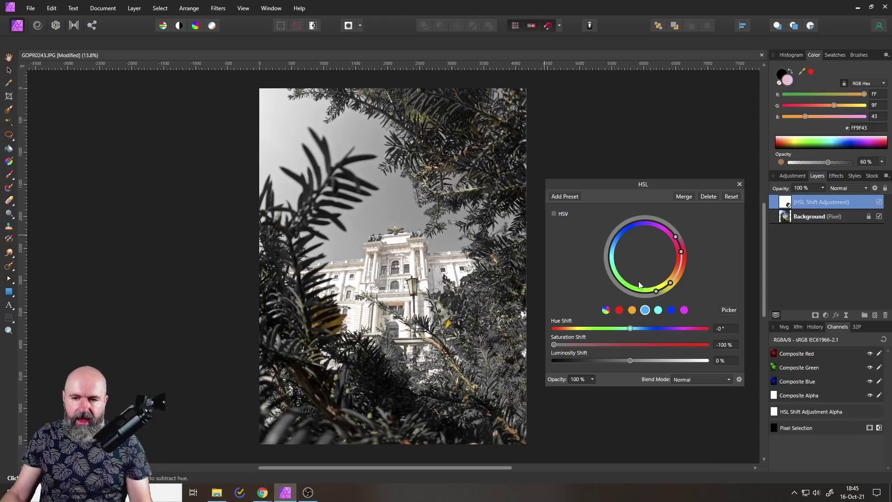
left_click(632, 310)
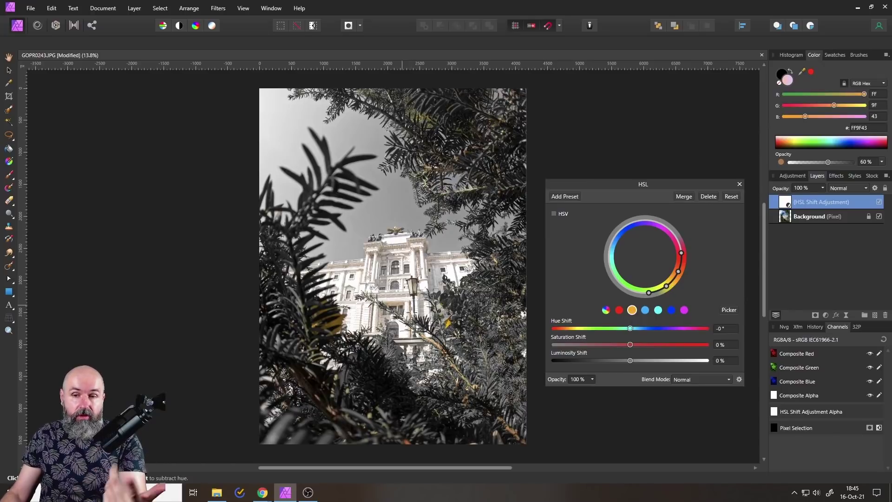
mouse_move(654, 345)
left_mouse_down()
mouse_move(672, 347)
mouse_move(654, 346)
left_mouse_up()
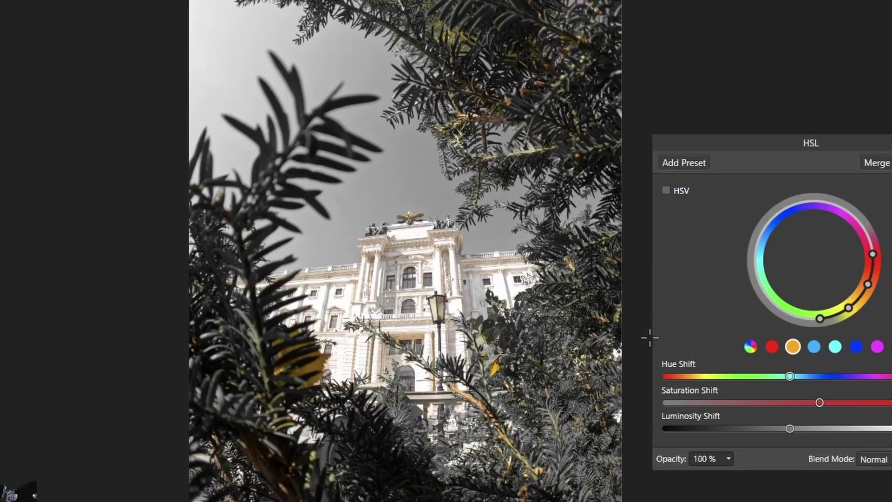
left_click_drag(789, 377, 795, 377)
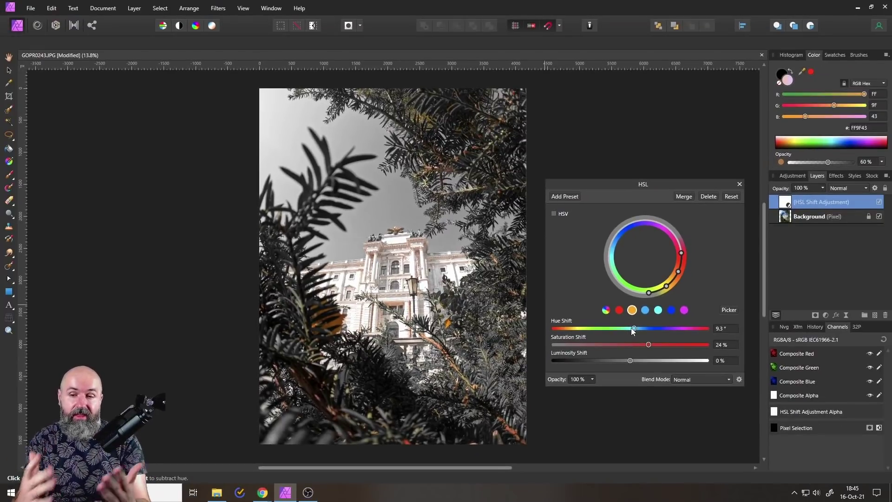
Compare the photo with and without the HSL Shift, delete that layer, and show the adjustments list
left_click(740, 184)
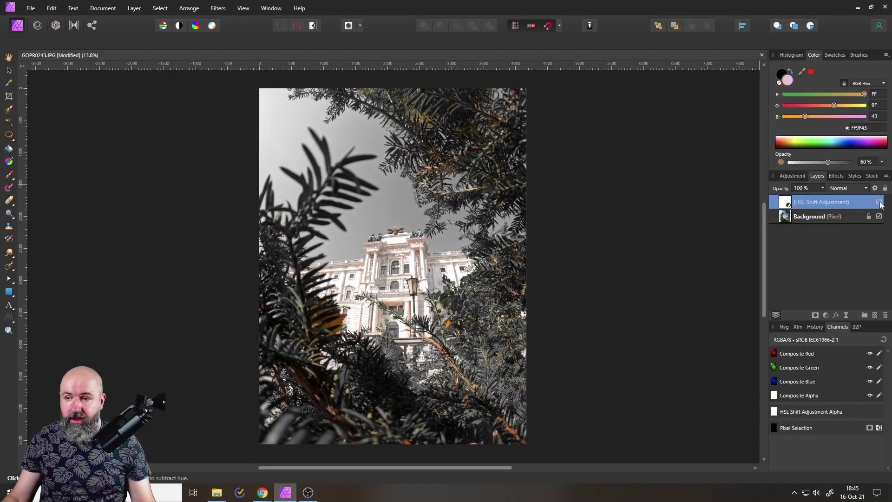
left_click(879, 203)
left_click(880, 202)
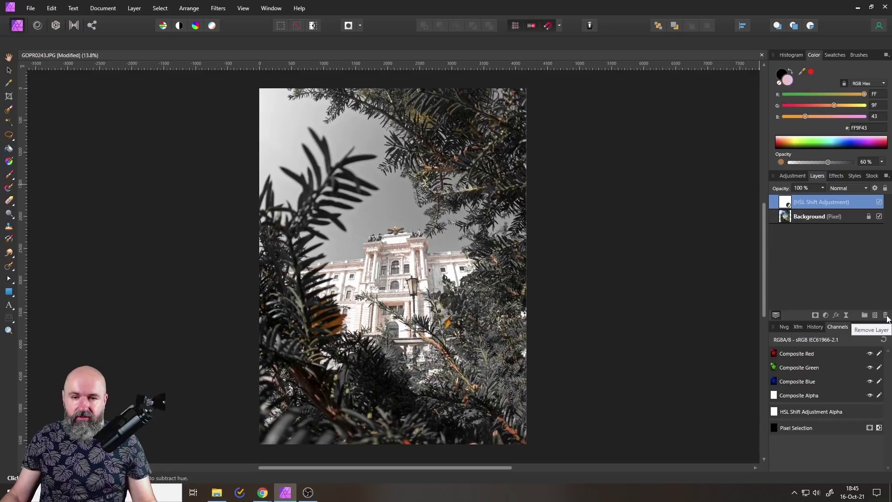
left_click(886, 315)
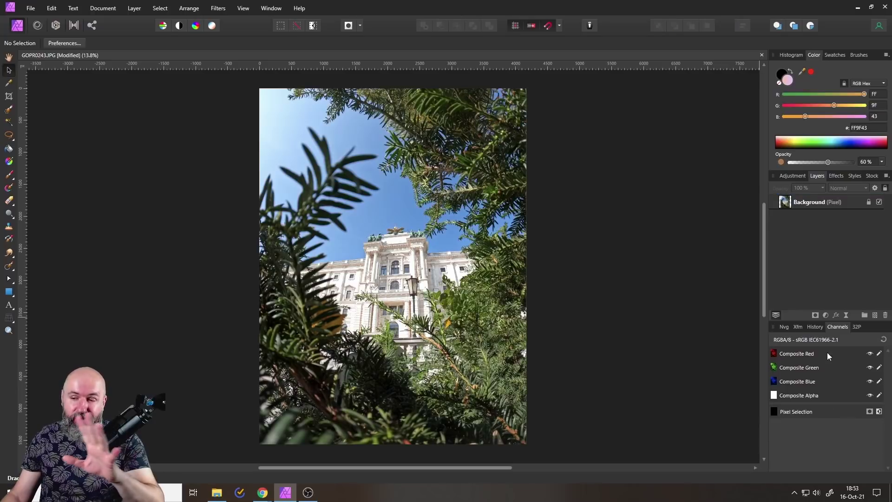
left_click(826, 316)
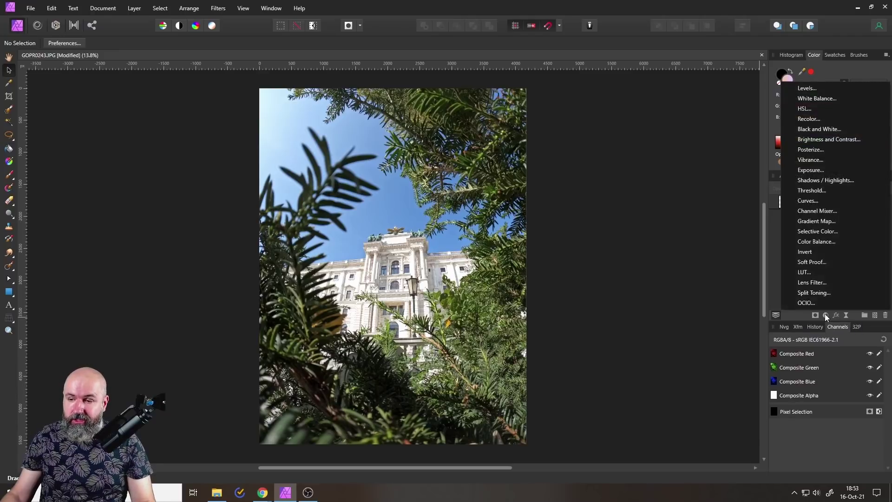
Add a new HSL adjustment, sample the foliage, and shift its hue to -64.1°
left_click(818, 108)
left_click_drag(635, 185, 648, 189)
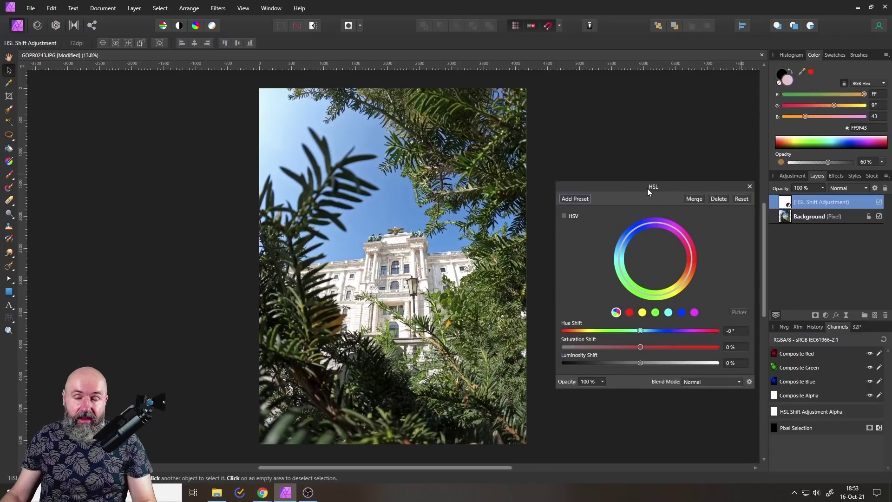
left_click(642, 312)
left_click(739, 312)
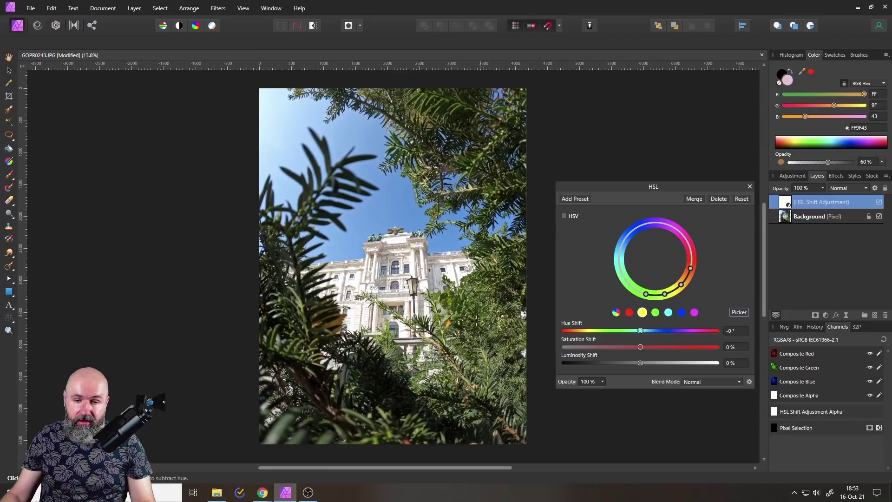
left_click(447, 322)
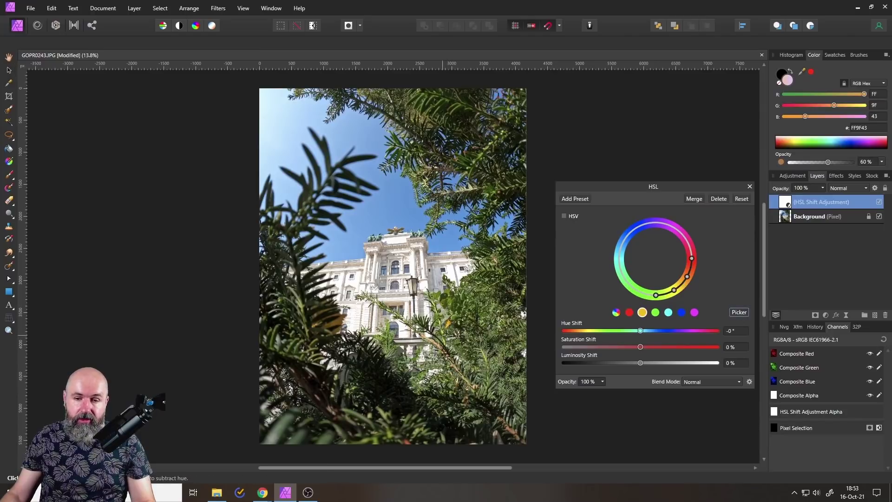
left_click_drag(641, 332, 616, 347)
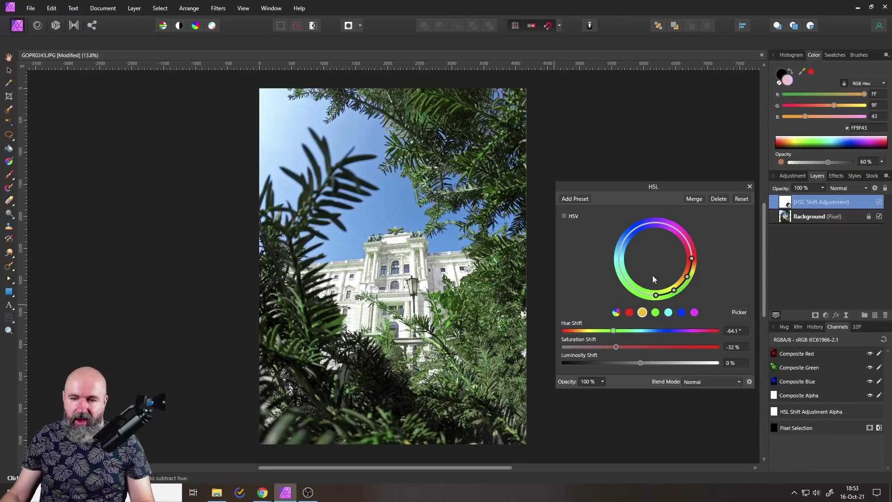
Sample the blue sky and set its Hue Shift to 104.7° with -66% saturation
left_click(669, 311)
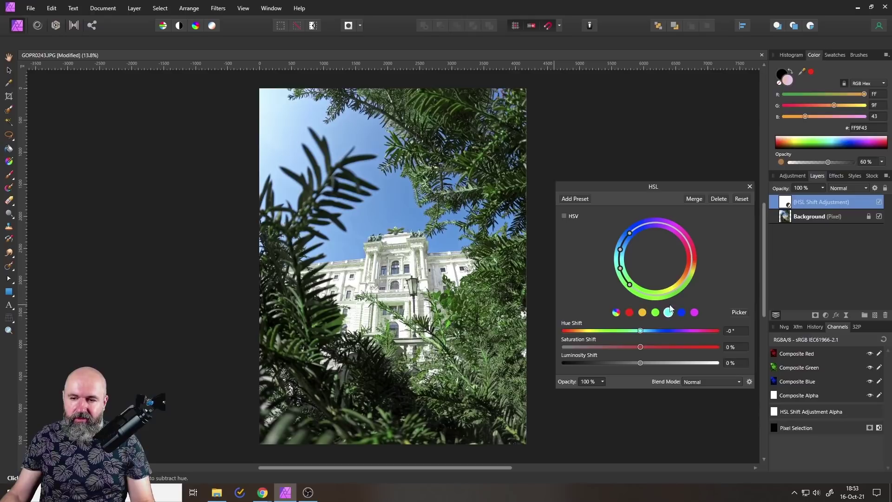
left_click(739, 312)
left_click(386, 201)
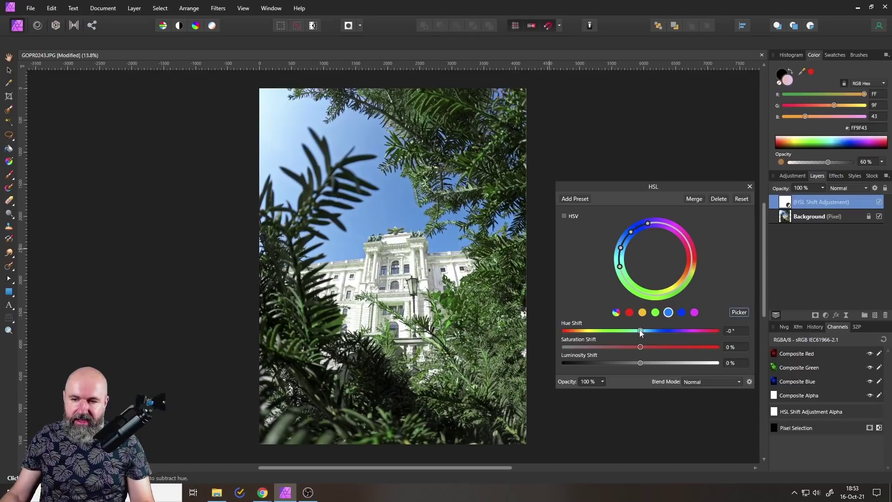
left_click_drag(640, 332, 591, 348)
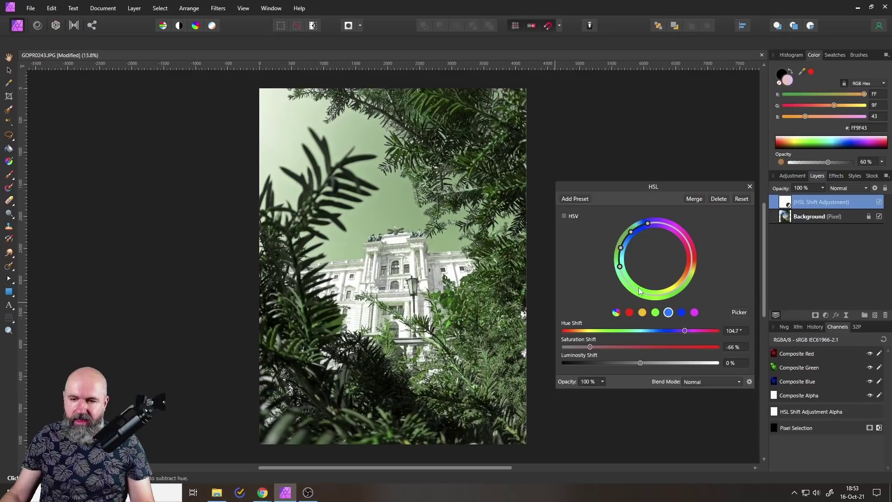
Shift the master hue so the foliage turns crimson and the sky pink, then retune the statues' hue range
left_click(617, 313)
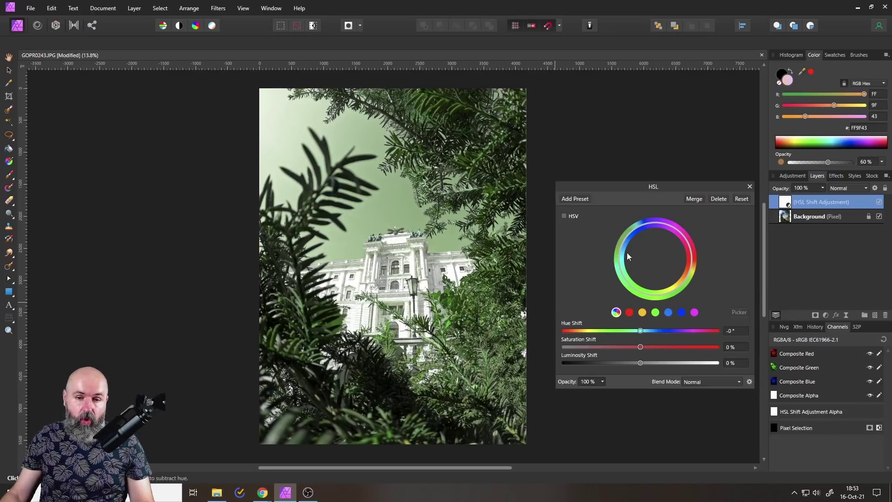
left_click_drag(640, 330, 652, 344)
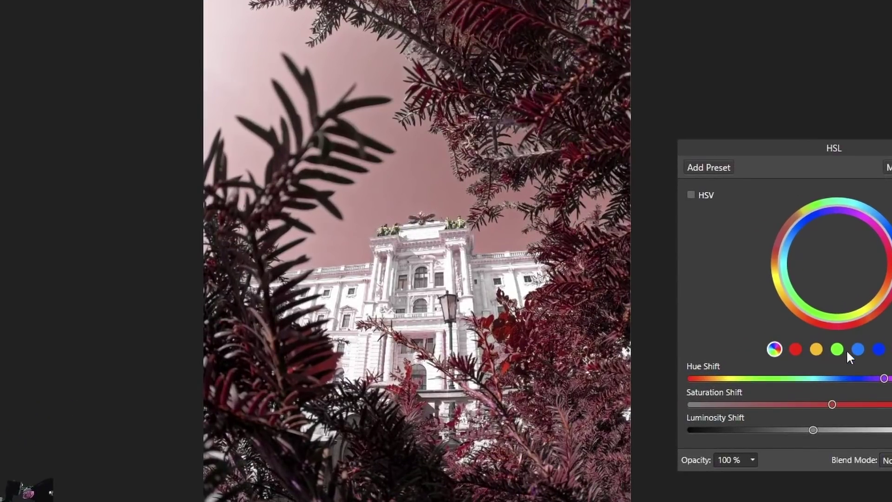
left_click(879, 350)
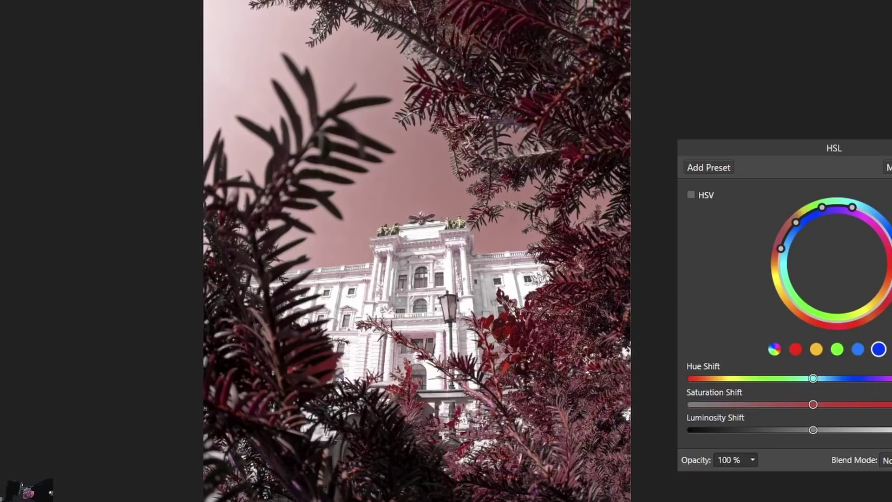
left_click(459, 222)
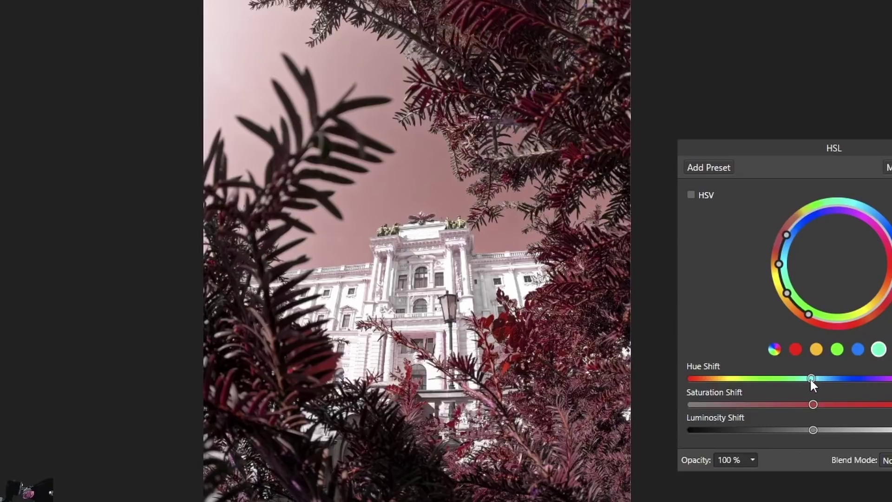
left_click_drag(812, 378, 842, 379)
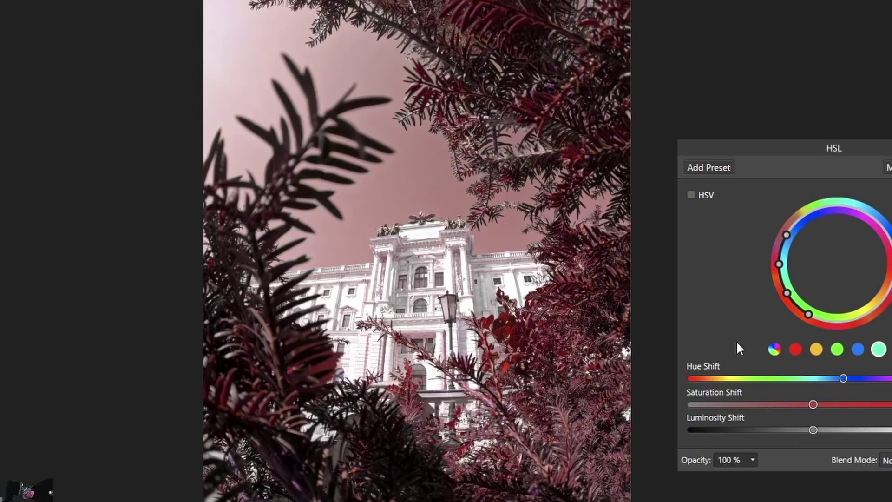